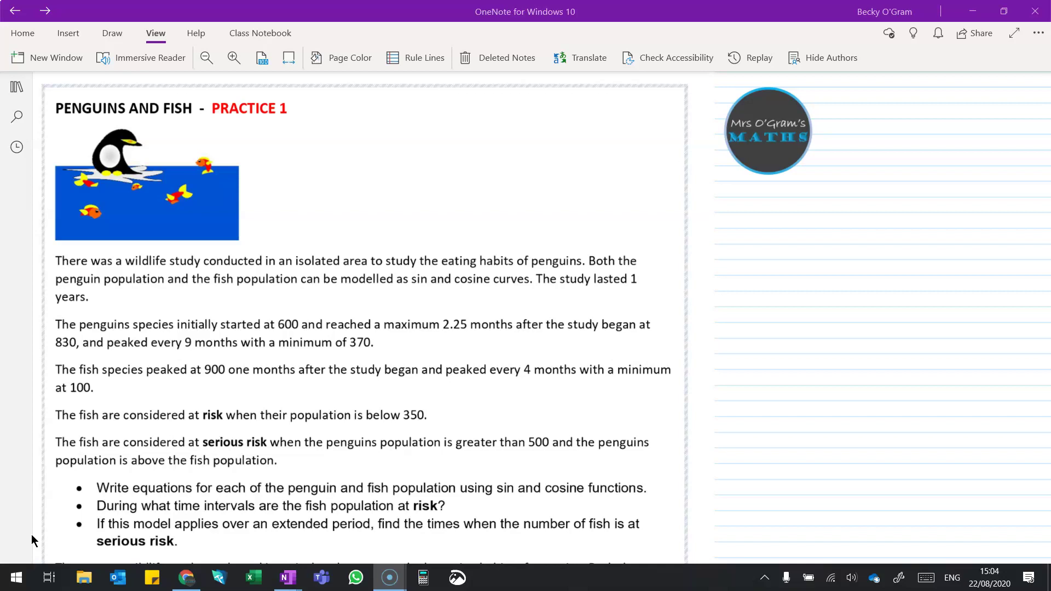
Switch to the Draw tab so the pens are available for inking
click(34, 543)
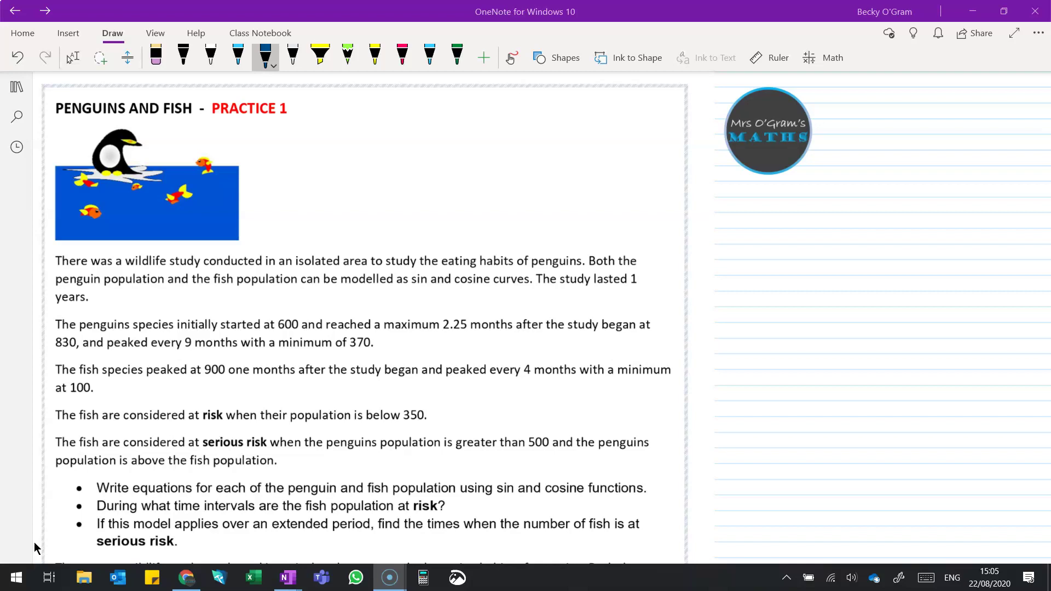
Underline penguins, 600, 2.25, 830, 9 and 370 in blue, then scroll down
drag(80, 331, 128, 333)
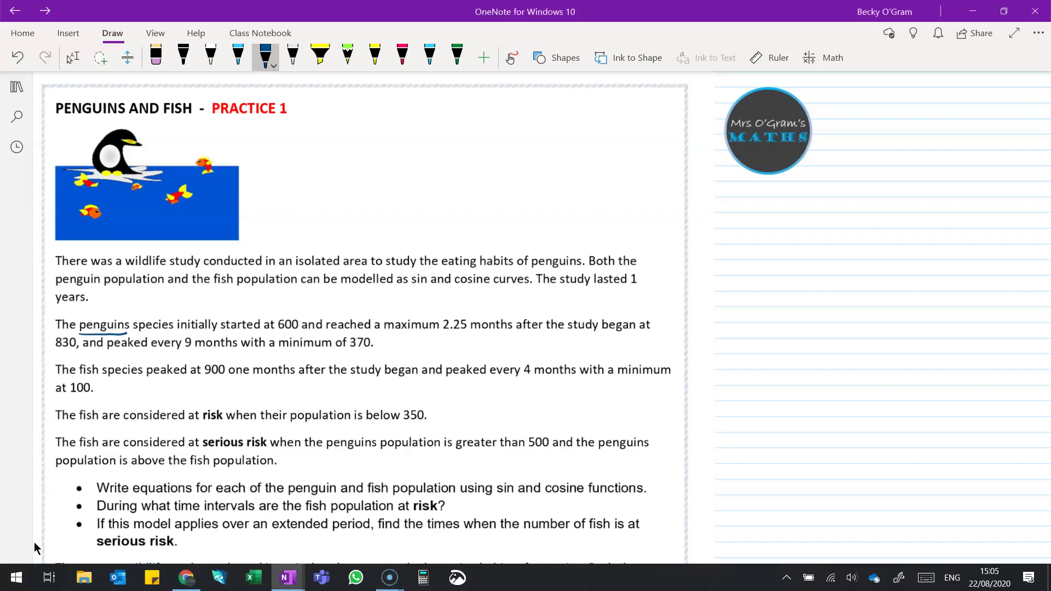
drag(275, 332, 298, 330)
drag(443, 333, 463, 331)
drag(53, 352, 74, 352)
drag(179, 352, 195, 351)
drag(347, 353, 376, 355)
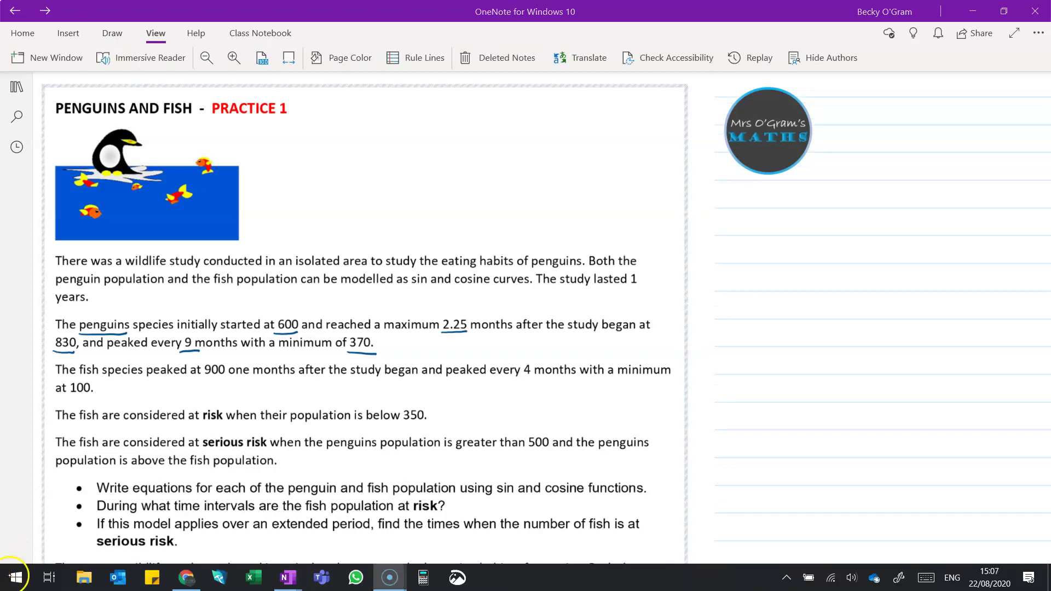
scroll(361, 323, down, 5)
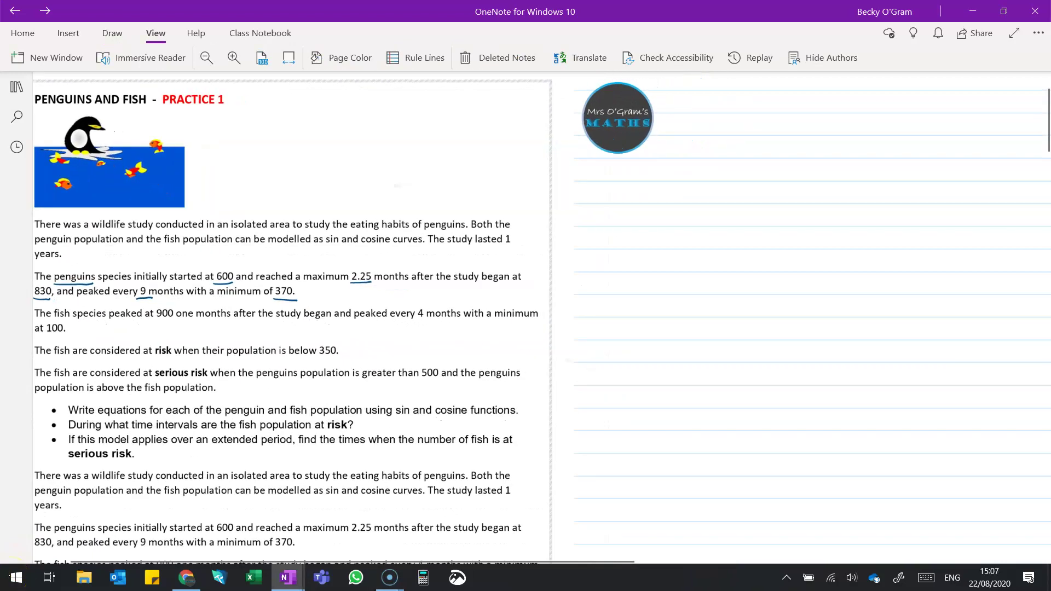
Ink the graph axes labelled P: with ticks marked 2, 6 and 12
drag(572, 167, 573, 180)
mouse_move(566, 167)
mouse_down()
mouse_move(580, 167)
mouse_move(569, 176)
mouse_up()
click(589, 169)
mouse_move(628, 159)
mouse_down()
mouse_move(631, 251)
mouse_move(918, 249)
mouse_up()
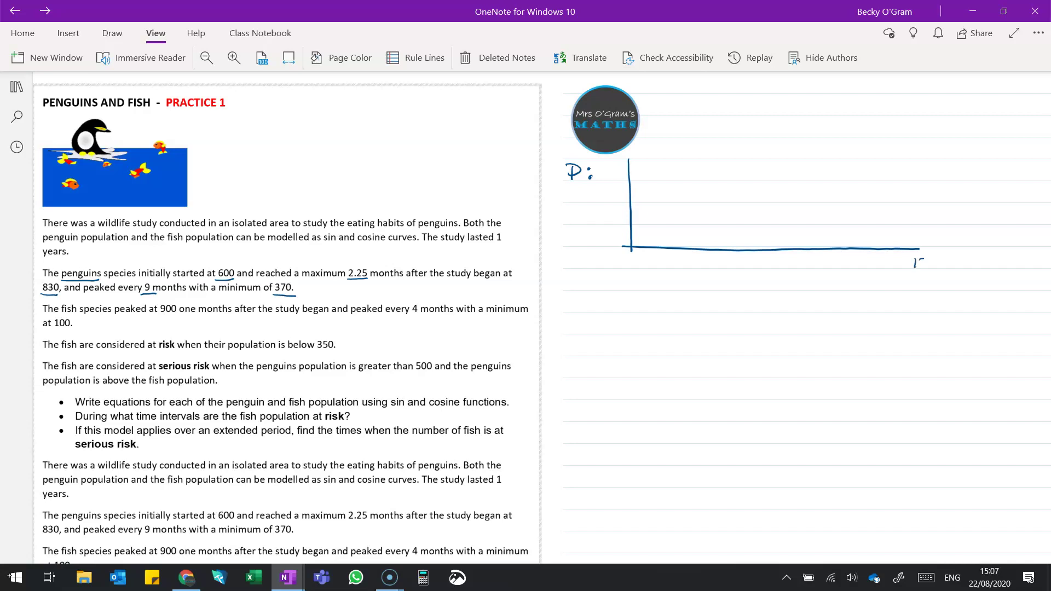
drag(923, 261, 927, 269)
drag(767, 255, 763, 265)
drag(666, 256, 671, 270)
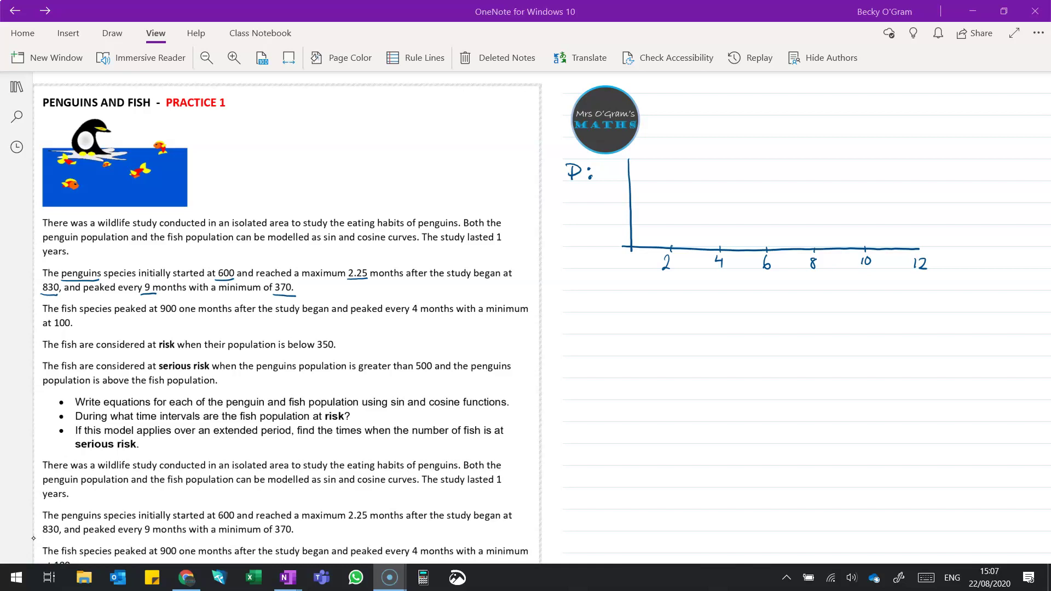
Plot the 830 peaks and the 370 minimum at 6.75, draw the curve, and label 600
click(685, 178)
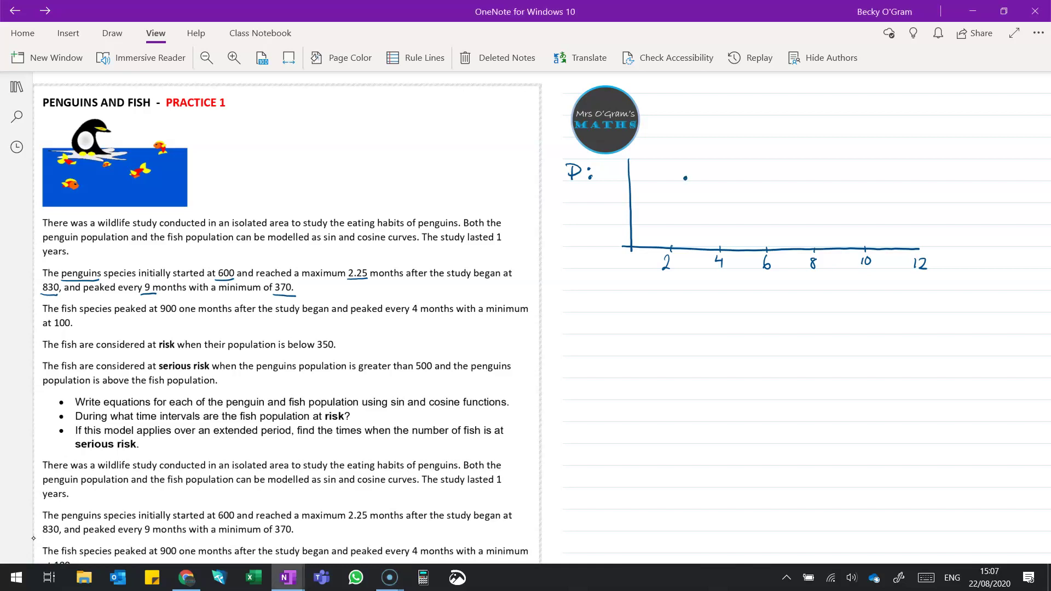
drag(607, 174, 613, 179)
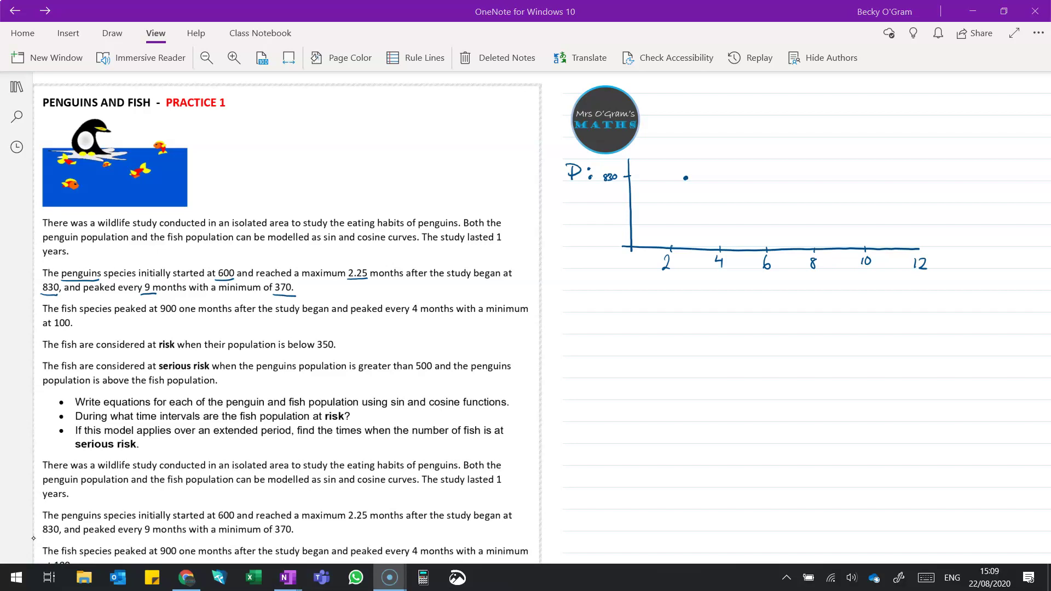
click(893, 177)
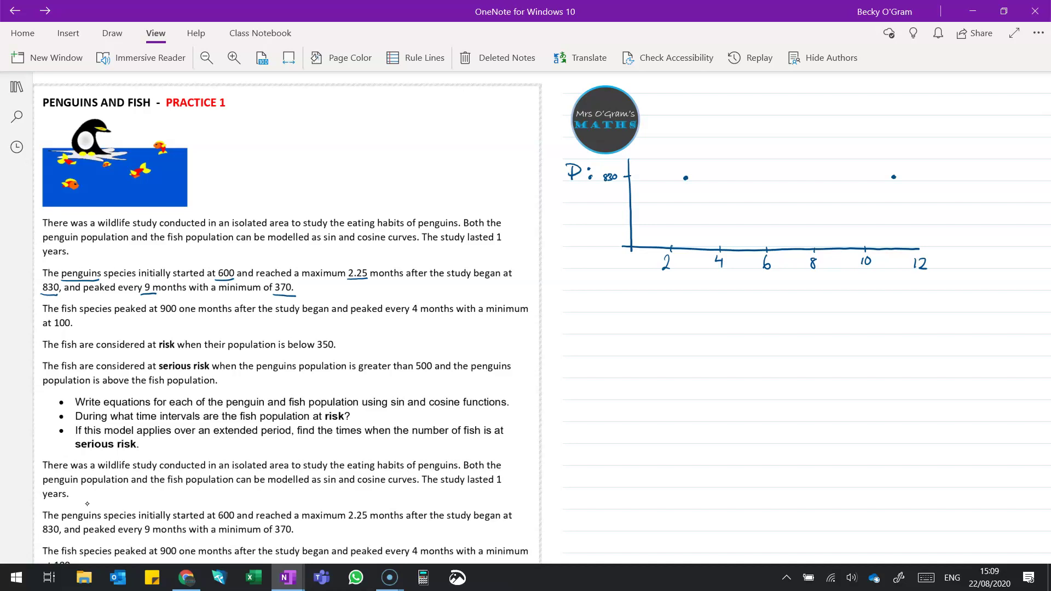
click(29, 541)
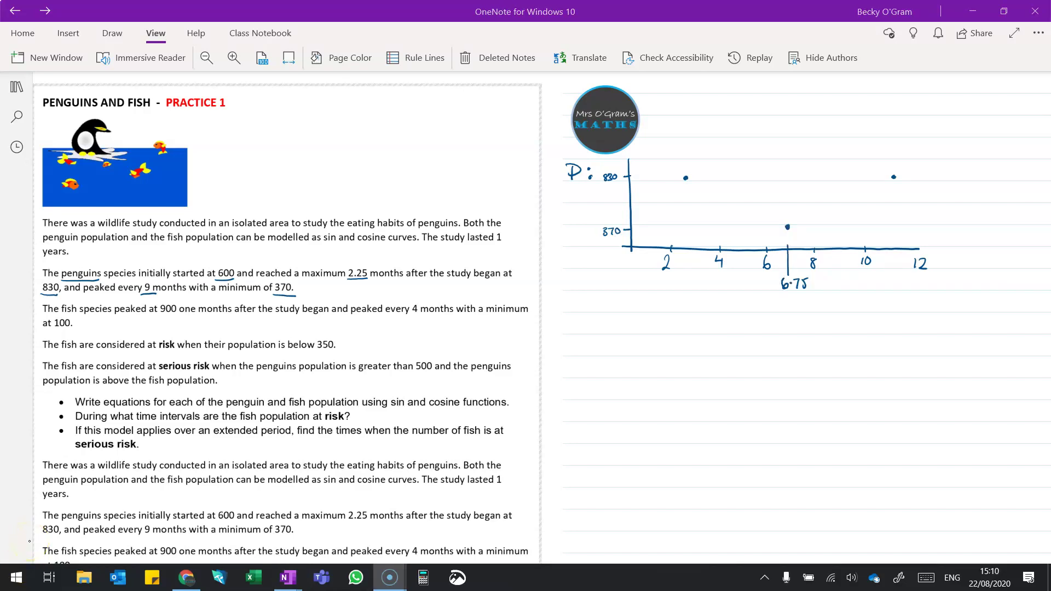
click(35, 532)
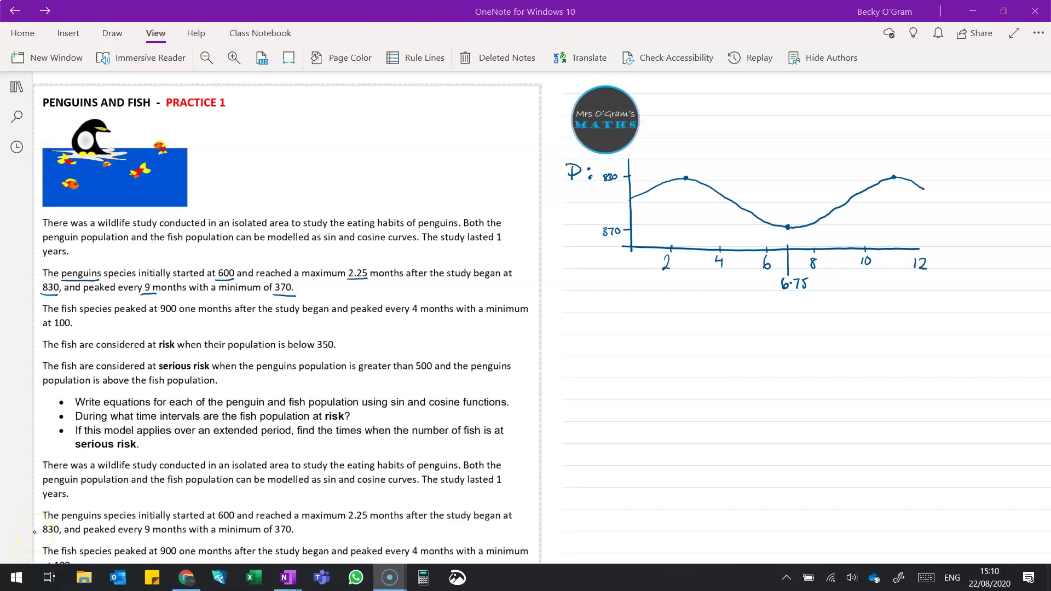
drag(617, 195, 621, 197)
drag(627, 196, 627, 197)
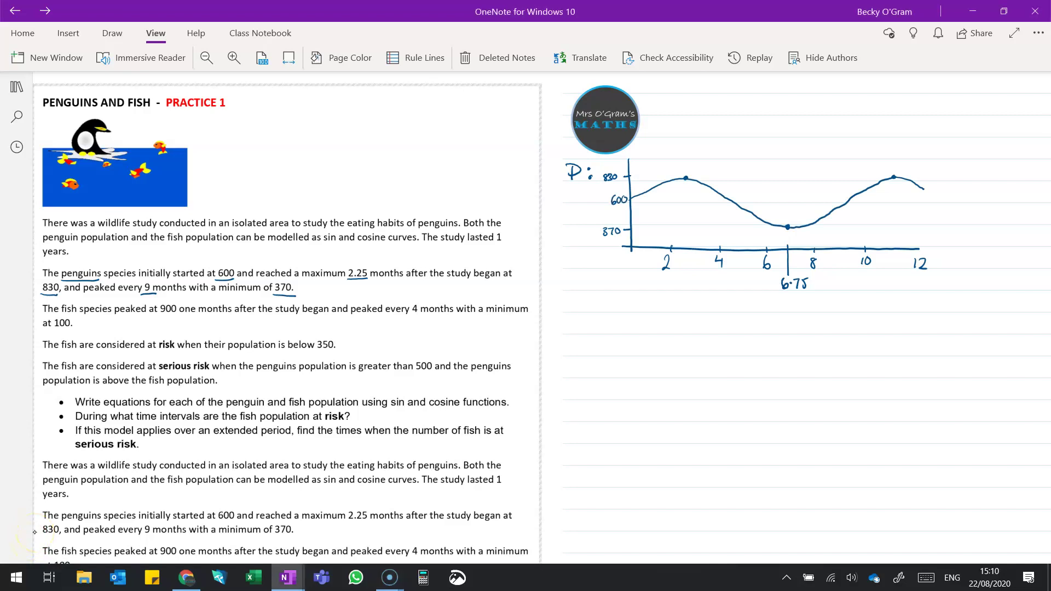
click(34, 535)
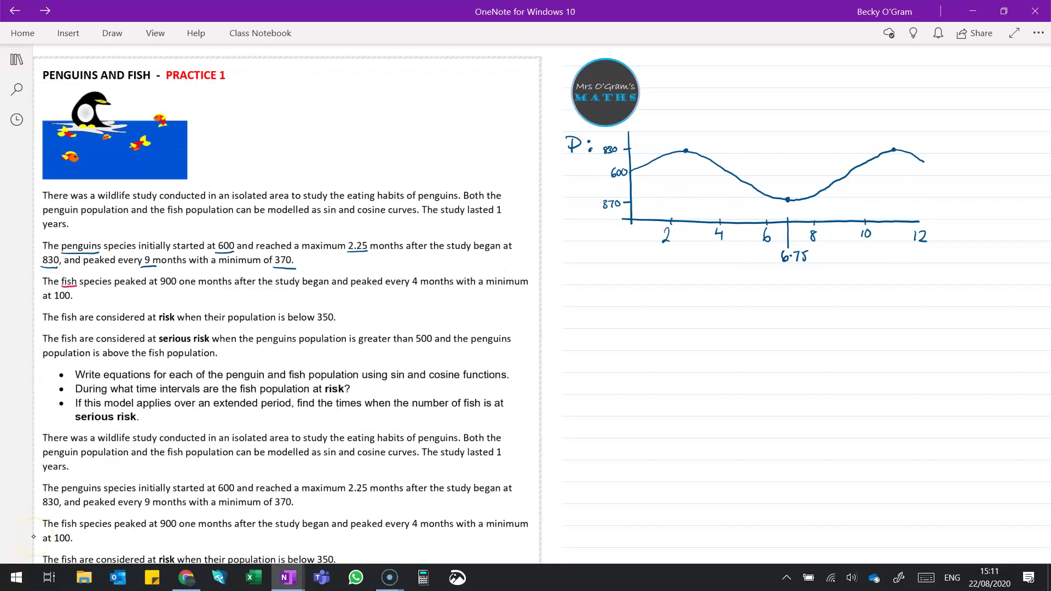
Underline the fish facts 900, 'peaked every 4 months' and 100 in red
drag(159, 287, 229, 288)
drag(353, 288, 453, 287)
drag(53, 302, 75, 303)
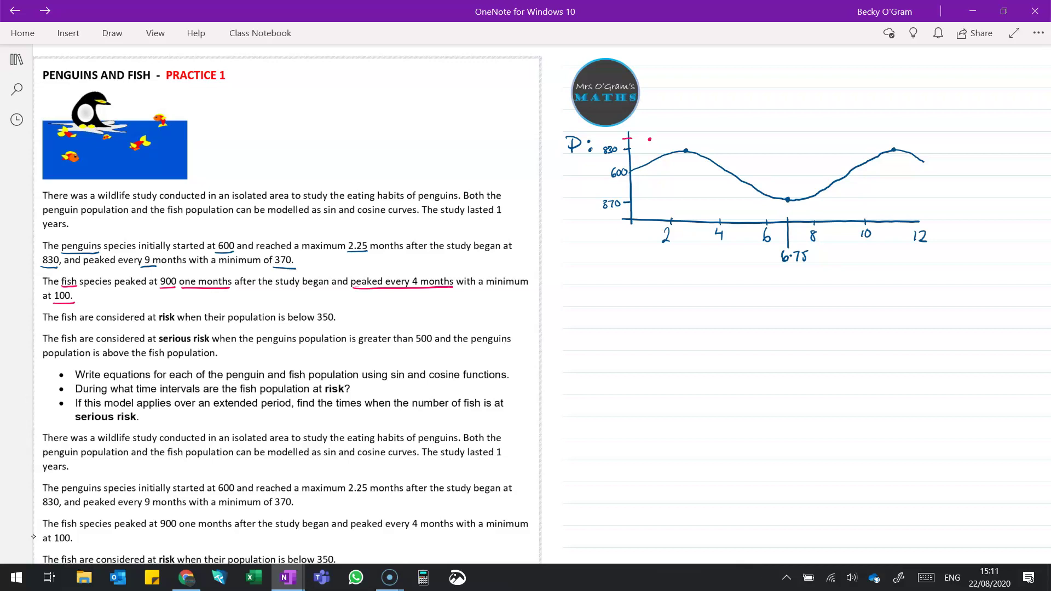
Label 900 on the vertical axis and write F: for the fish curve
drag(605, 135, 602, 140)
drag(609, 134, 616, 135)
mouse_move(557, 163)
mouse_down()
mouse_move(555, 175)
mouse_move(570, 160)
mouse_up()
drag(558, 168, 565, 168)
drag(575, 162, 576, 163)
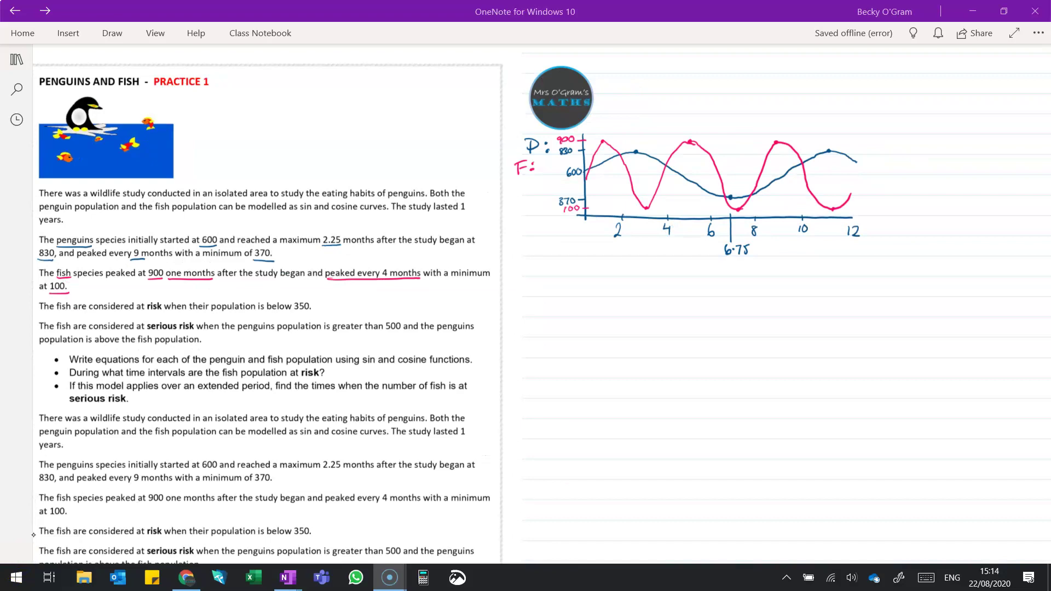
scroll(33, 535, up, 3)
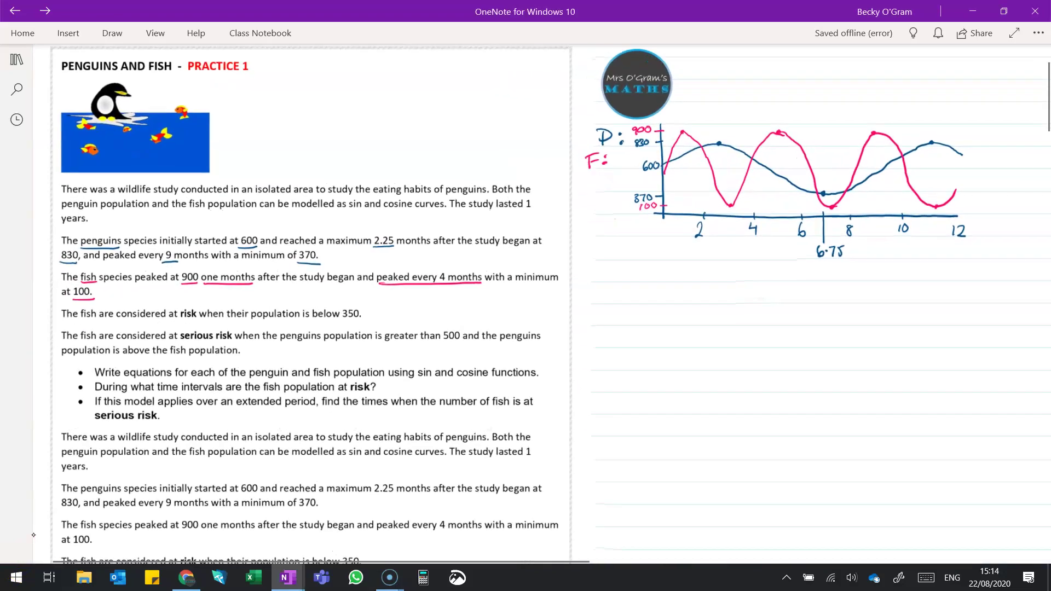
scroll(33, 534, up, 4)
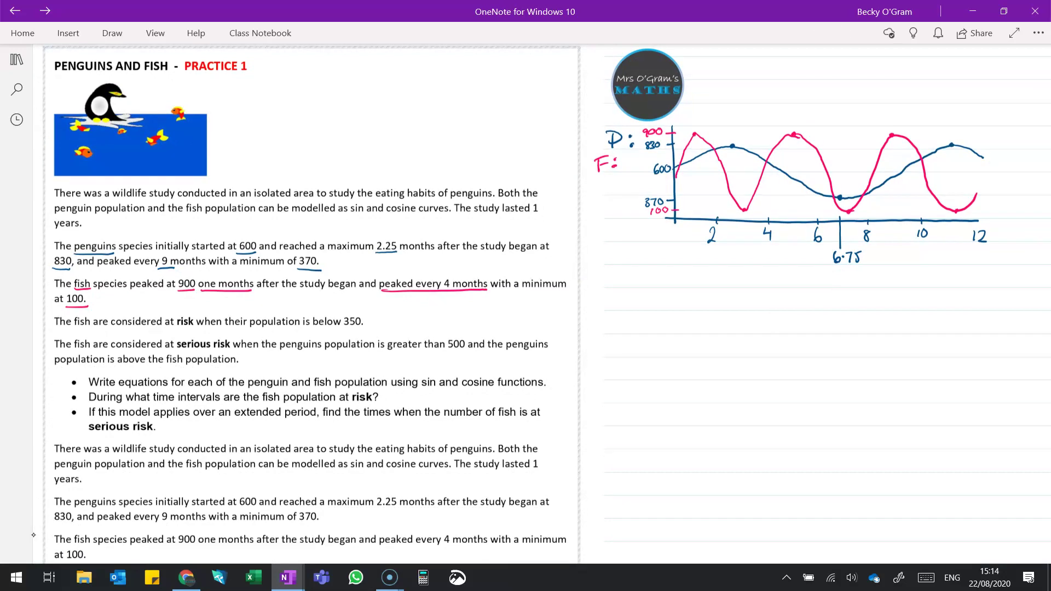
Circle the first question in green and underline 'using sin and cosine'
click(20, 567)
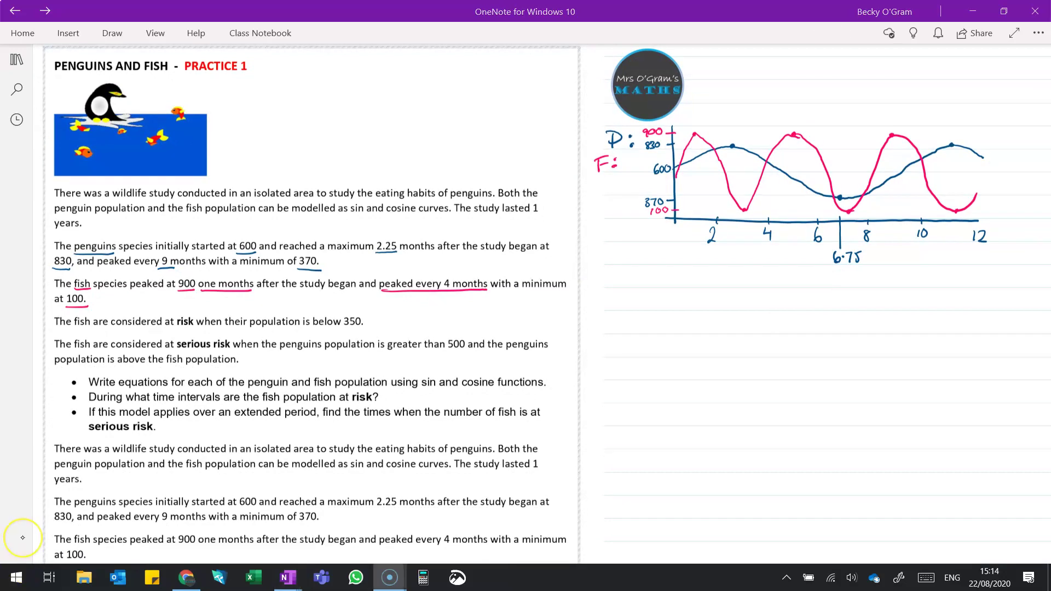
mouse_move(82, 377)
mouse_down()
mouse_move(68, 383)
mouse_move(216, 388)
mouse_up()
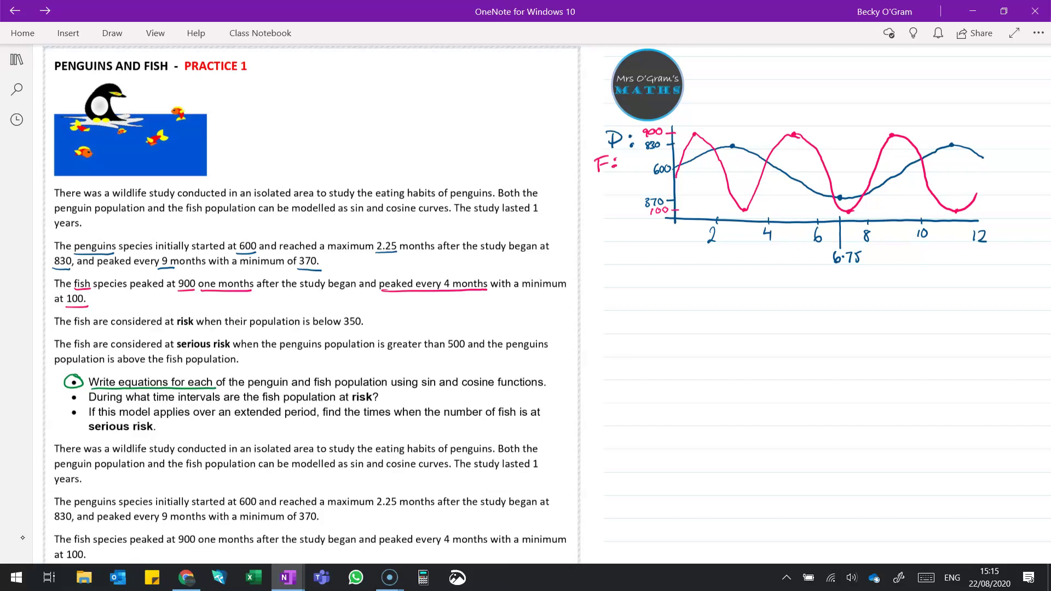
drag(392, 389, 499, 386)
key(ctrl+z)
drag(390, 389, 496, 386)
Write the Penguins heading with Amp: (830−370)/2 = 230 and Freq: 2π/9
mouse_move(611, 294)
mouse_down()
mouse_move(612, 312)
mouse_move(609, 301)
mouse_move(644, 321)
mouse_move(686, 309)
mouse_up()
drag(608, 316, 706, 313)
drag(626, 334, 669, 329)
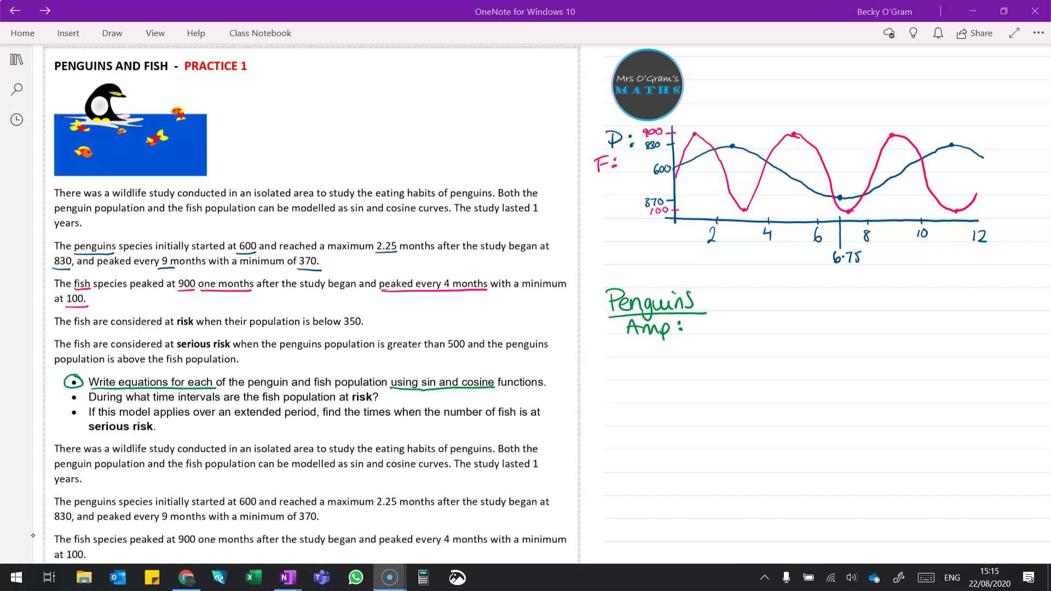
mouse_move(712, 322)
mouse_down()
mouse_move(741, 322)
mouse_move(779, 322)
mouse_move(774, 331)
mouse_move(787, 332)
mouse_move(801, 321)
mouse_move(715, 338)
mouse_move(807, 334)
mouse_move(779, 355)
mouse_move(833, 333)
mouse_up()
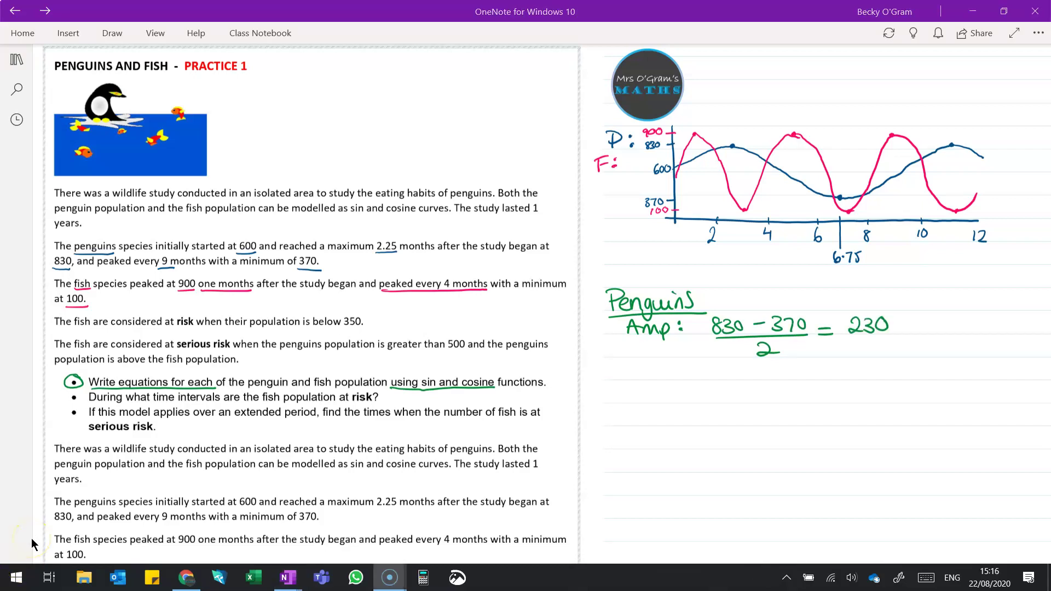
mouse_move(620, 386)
mouse_down()
mouse_move(624, 406)
mouse_move(659, 399)
mouse_move(664, 412)
mouse_move(672, 391)
mouse_move(712, 393)
mouse_up()
mouse_move(717, 385)
mouse_down()
mouse_move(721, 393)
mouse_move(729, 383)
mouse_move(731, 395)
mouse_up()
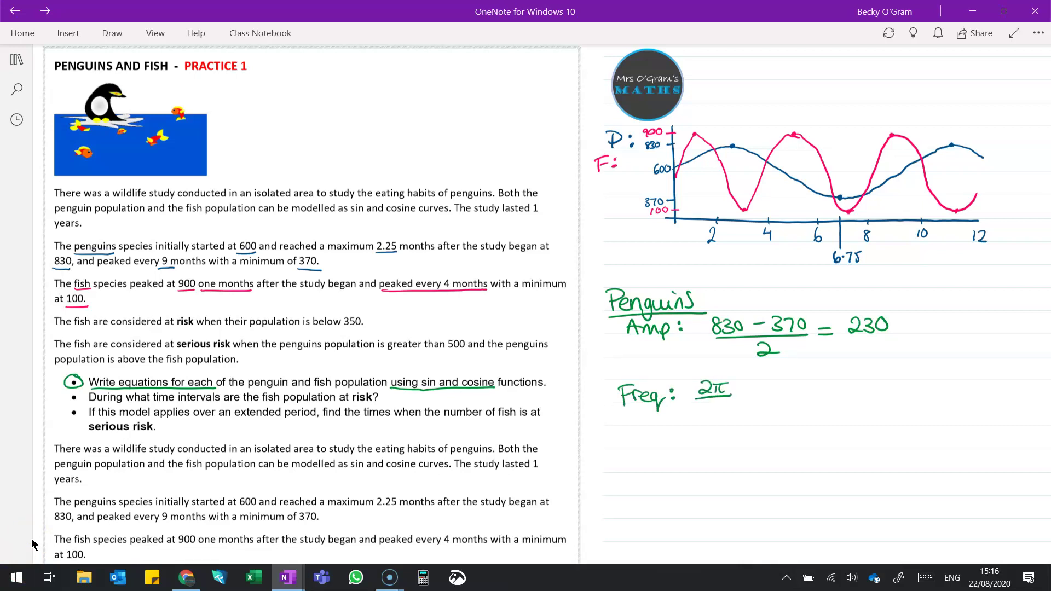
click(33, 545)
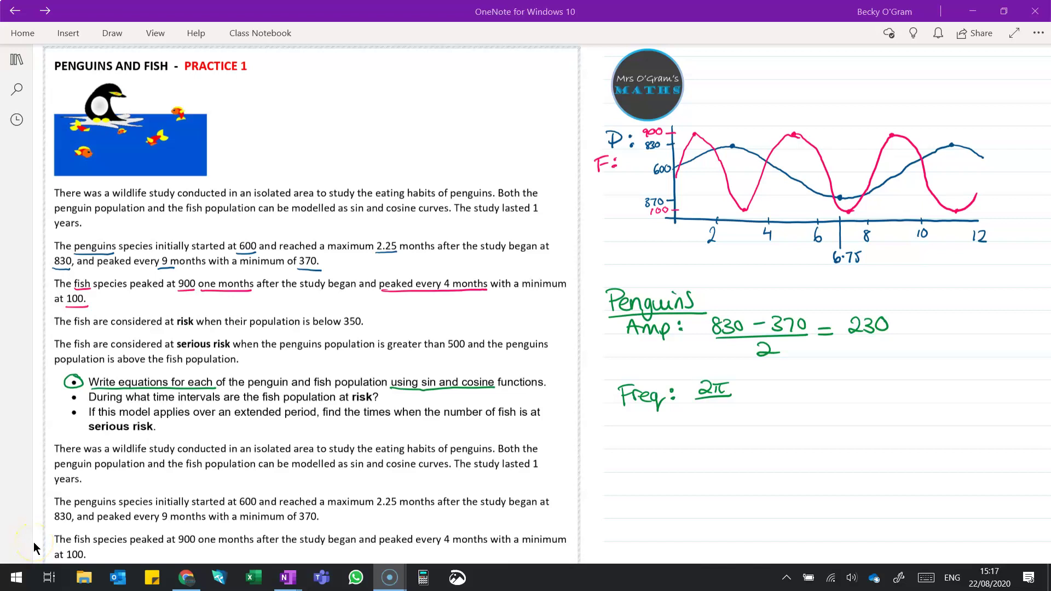
drag(719, 403, 716, 417)
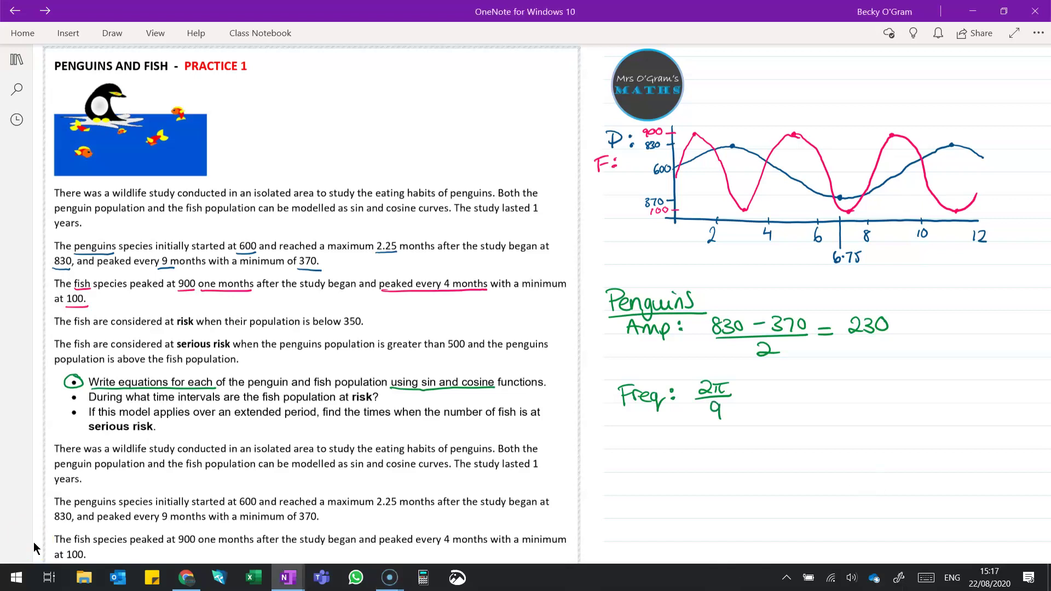
Write the Horizontal Shift label and mark the penguin peak at 2.25 on the graph
mouse_move(618, 457)
mouse_down()
mouse_move(650, 470)
mouse_move(689, 459)
mouse_move(717, 472)
mouse_up()
drag(725, 454, 750, 472)
drag(754, 460, 764, 472)
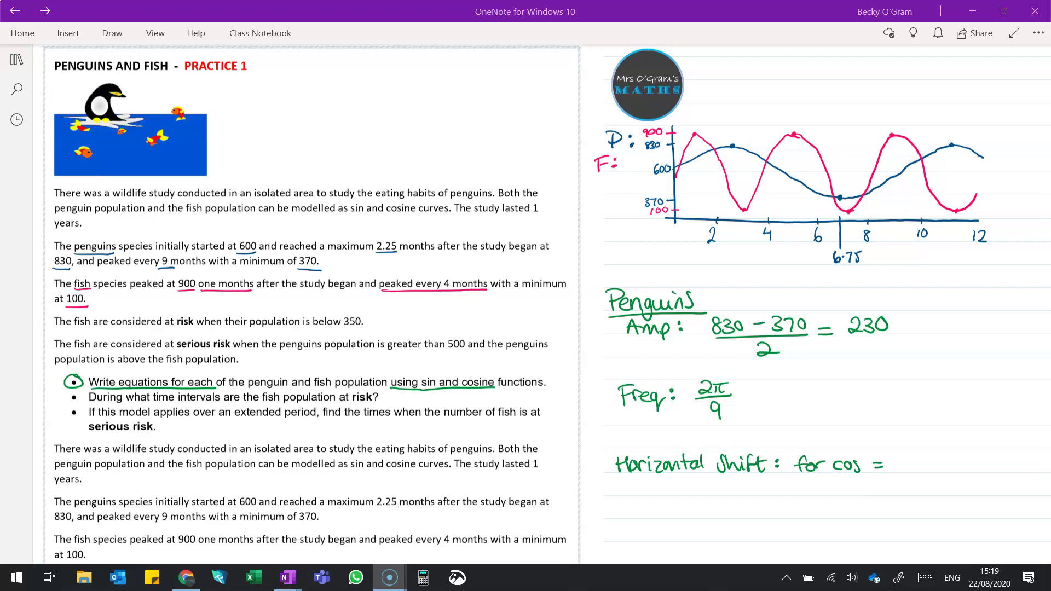
drag(730, 127, 731, 138)
drag(725, 133, 735, 132)
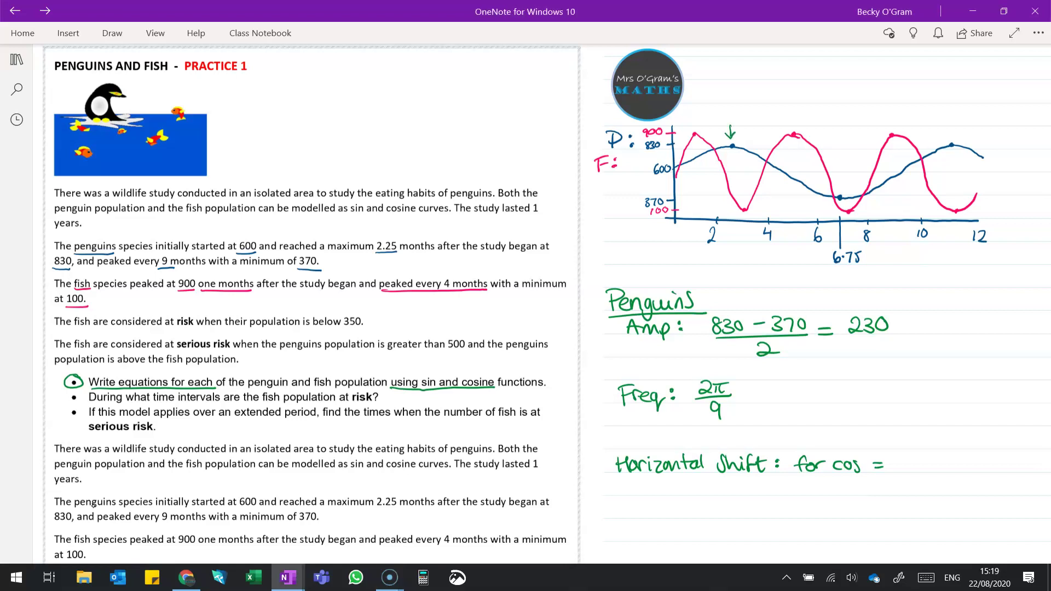
mouse_move(729, 213)
mouse_down()
mouse_move(727, 243)
mouse_move(736, 240)
mouse_up()
drag(740, 234, 737, 242)
Write the horizontal shifts: −2.25 for cos and 0 for sin
click(895, 466)
drag(907, 462, 933, 471)
click(922, 467)
drag(938, 459, 936, 472)
drag(937, 457, 946, 458)
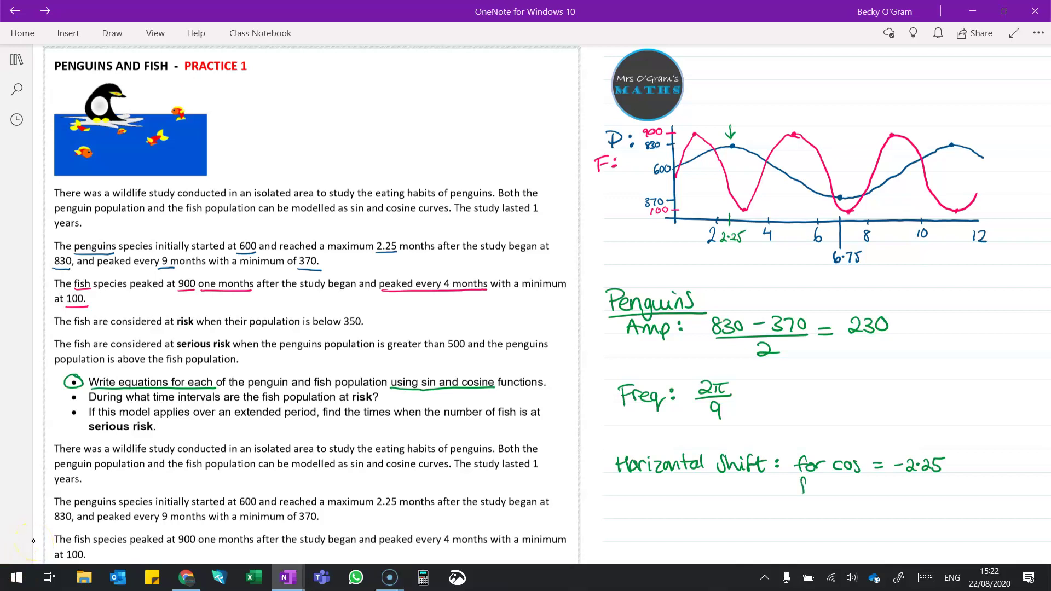
drag(803, 478, 798, 493)
drag(795, 485, 805, 484)
drag(811, 483, 851, 492)
drag(856, 492, 889, 487)
mouse_move(910, 482)
mouse_down()
mouse_move(907, 496)
mouse_move(911, 482)
mouse_up()
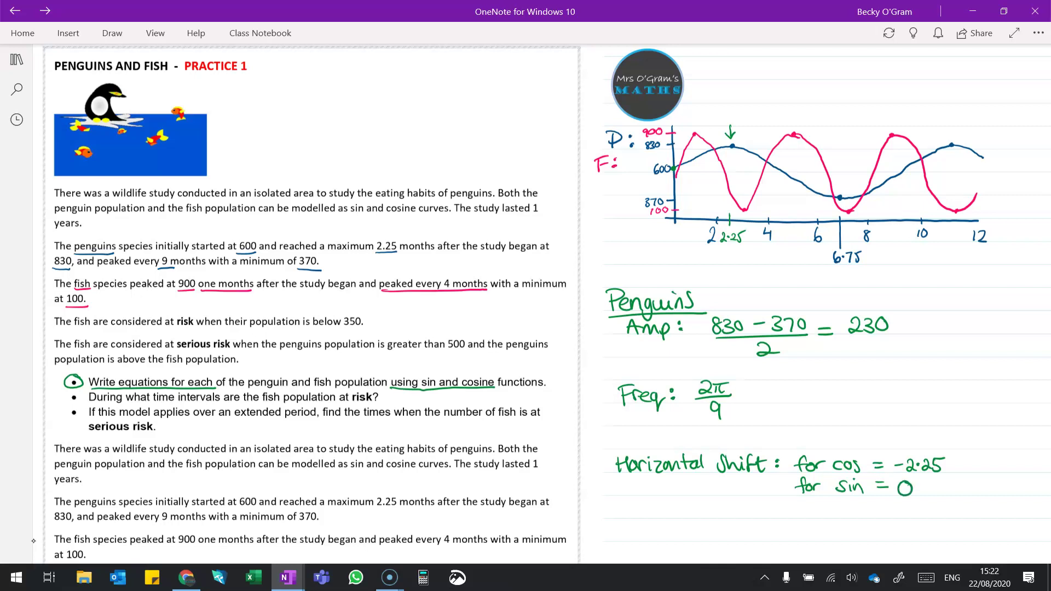
Write Vertical Shift: (830+370)/2 = 600
mouse_move(616, 523)
mouse_down()
mouse_move(621, 541)
mouse_move(652, 540)
mouse_up()
drag(646, 531, 655, 530)
mouse_move(659, 529)
mouse_down()
mouse_move(660, 541)
mouse_move(695, 525)
mouse_move(720, 539)
mouse_move(817, 518)
mouse_up()
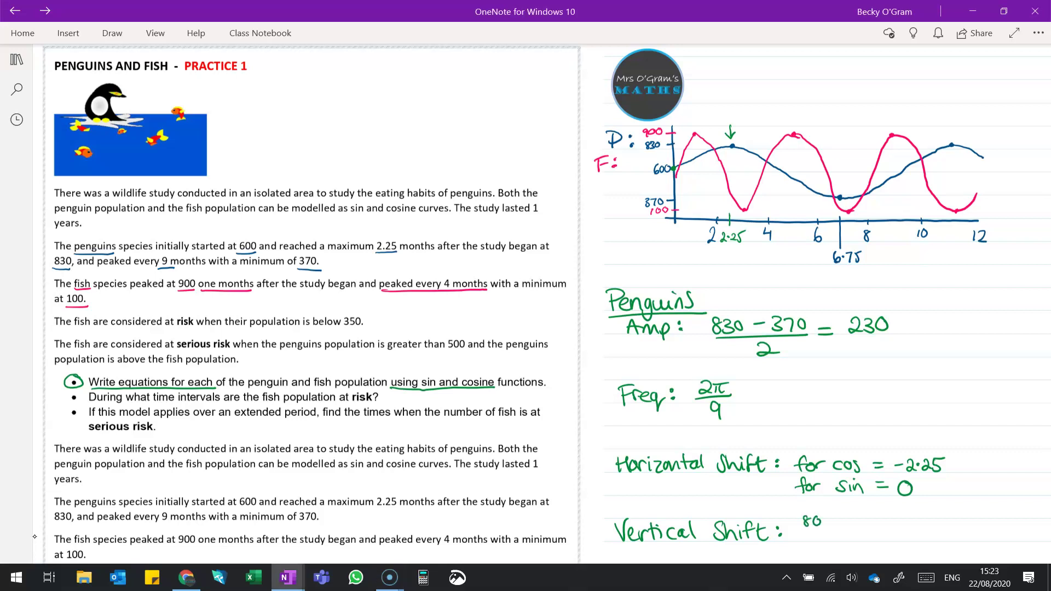
key(ctrl+z)
drag(811, 517, 811, 526)
drag(822, 517, 840, 519)
mouse_move(834, 515)
mouse_down()
mouse_move(844, 524)
mouse_move(864, 516)
mouse_move(843, 542)
mouse_move(891, 524)
mouse_up()
drag(877, 529, 920, 521)
mouse_move(934, 521)
mouse_down()
mouse_move(932, 536)
mouse_move(935, 522)
mouse_up()
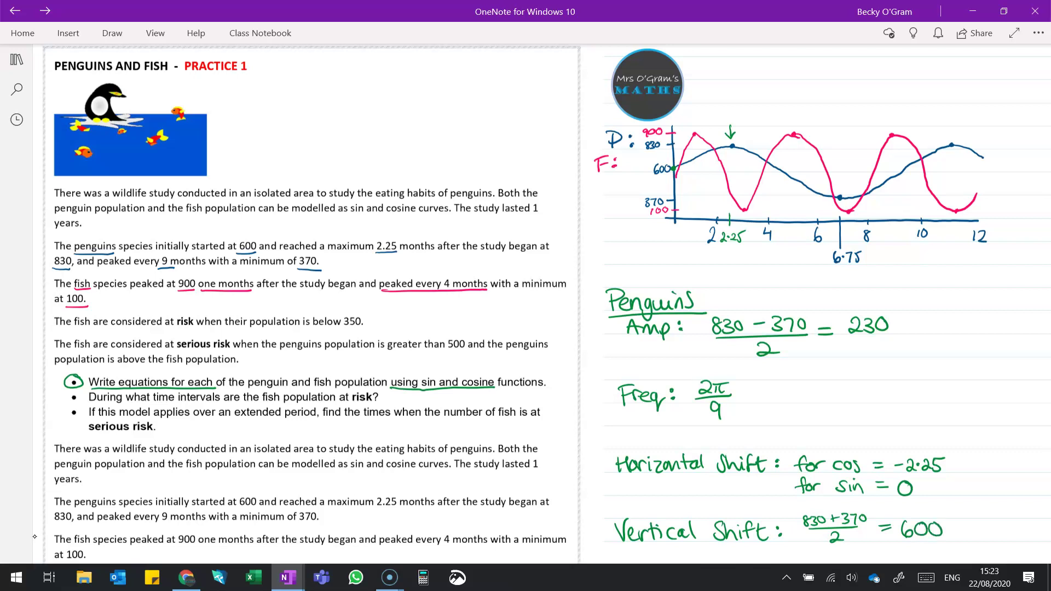
Write the penguin equations starting with y =, then bring up Desmos in Chrome
click(32, 536)
scroll(32, 537, down, 4)
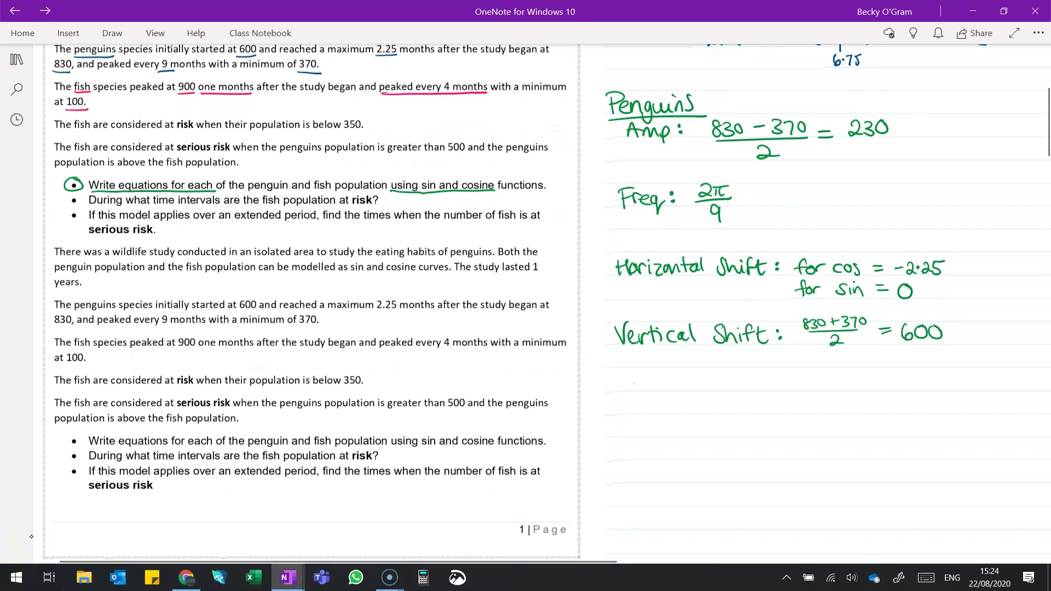
mouse_move(632, 380)
mouse_down()
mouse_move(632, 401)
mouse_move(665, 381)
mouse_up()
drag(653, 388, 667, 386)
click(32, 536)
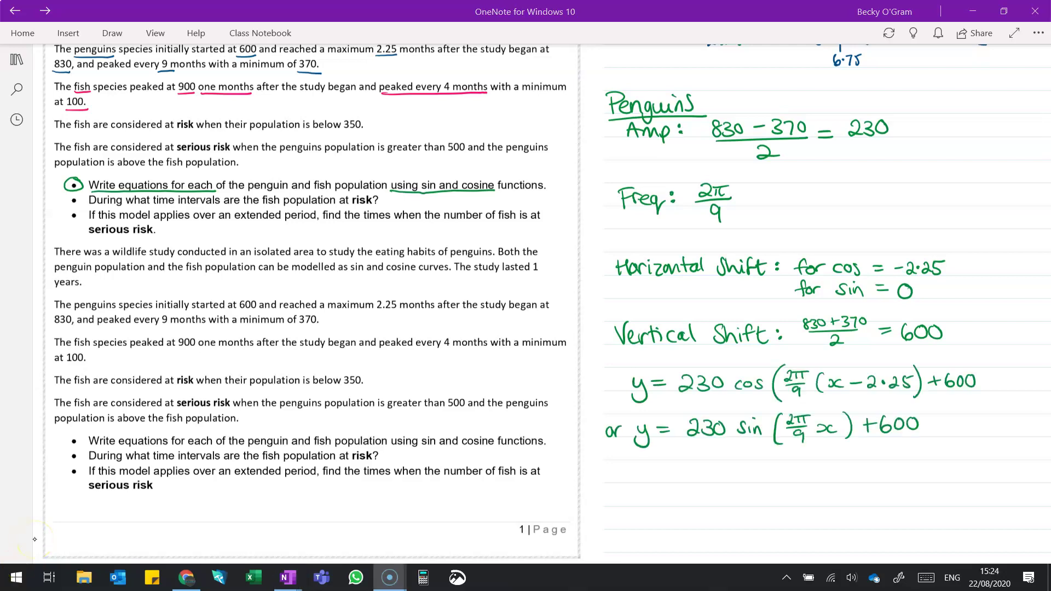
click(186, 577)
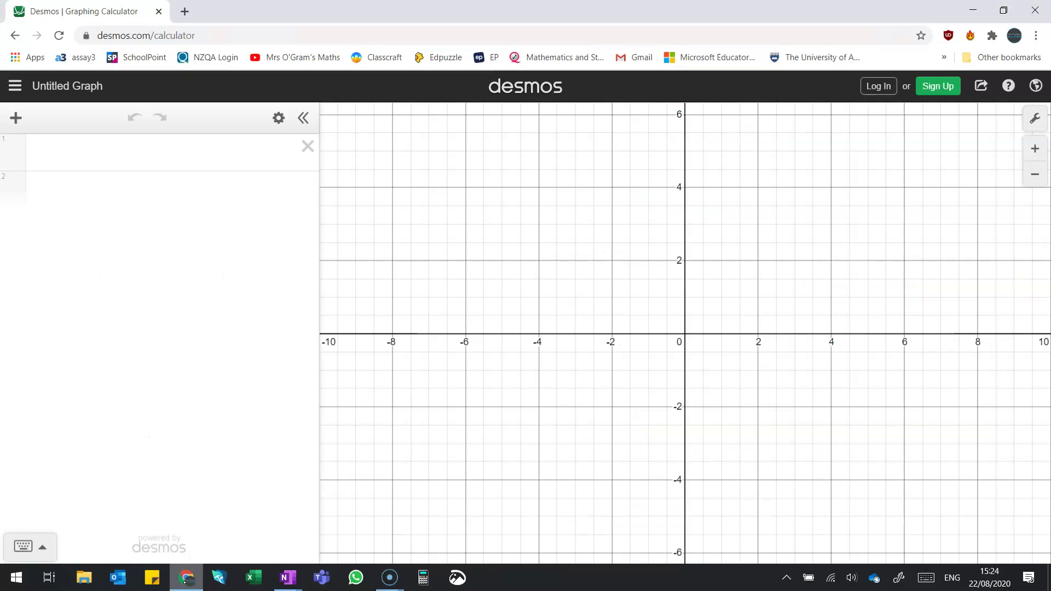
Show both penguin curves and pin the points (0, 600), (2.25, 830) and (6.75, 370)
click(13, 160)
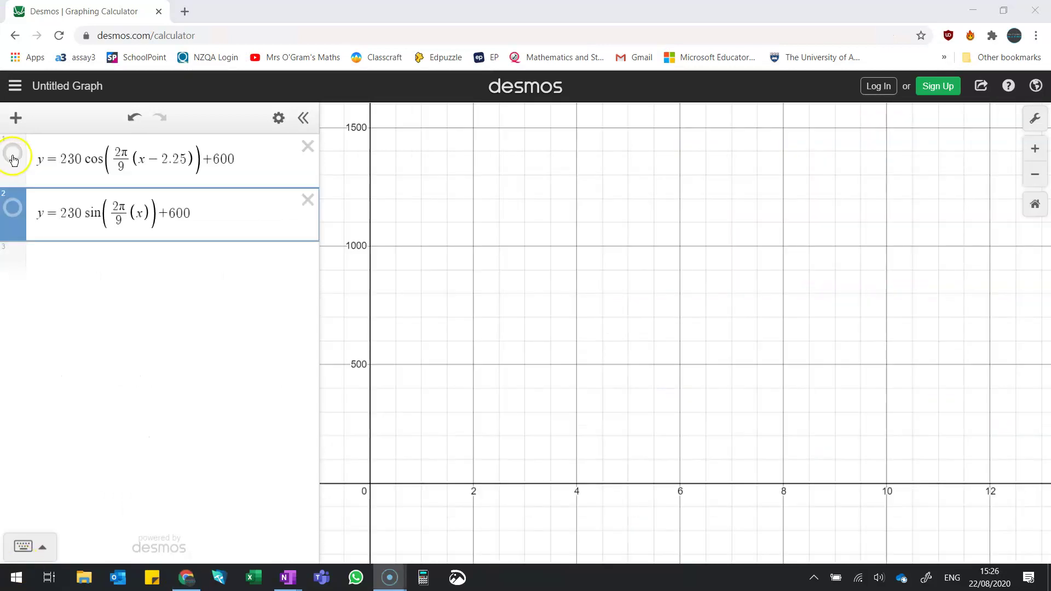
click(14, 214)
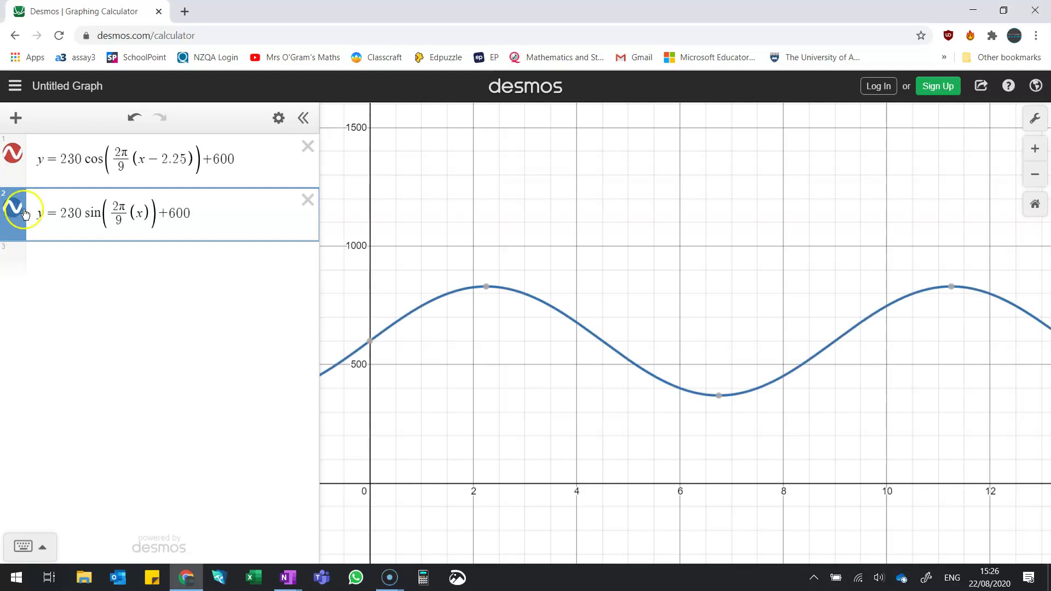
click(370, 341)
click(486, 286)
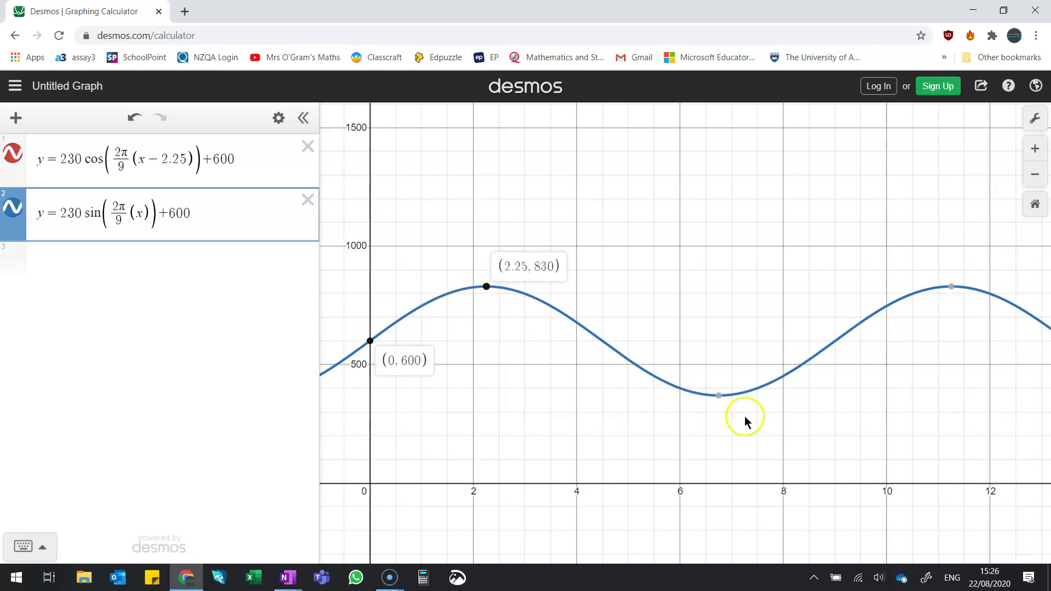
mouse_move(719, 396)
mouse_move(720, 402)
mouse_down()
mouse_move(875, 305)
mouse_move(950, 291)
mouse_up()
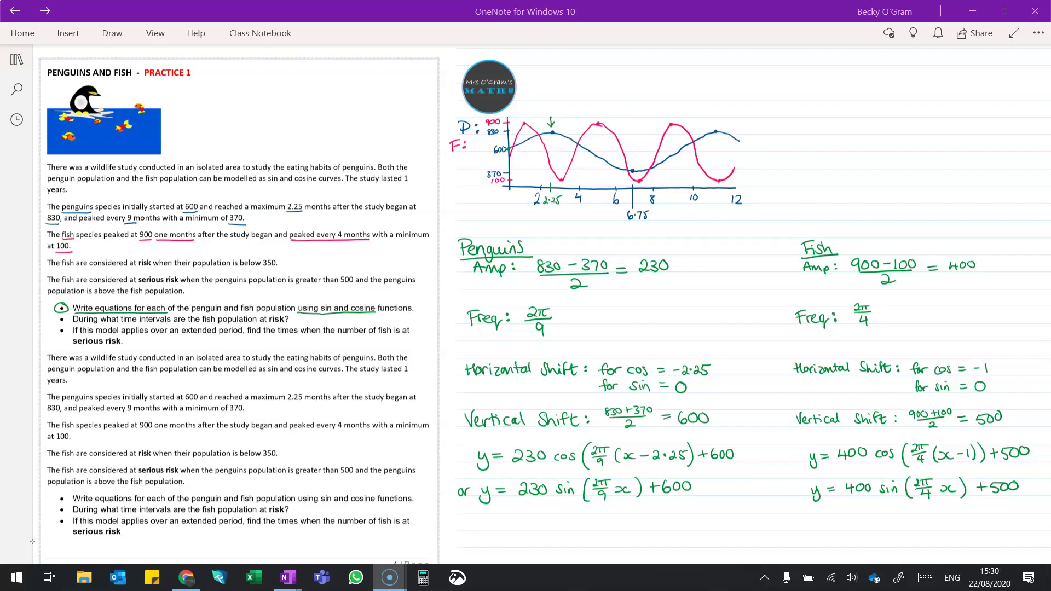
Show both fish curves, check peaks (1, 900), (5, 900) and minimum (3, 100), then pair with penguin cosine
click(21, 565)
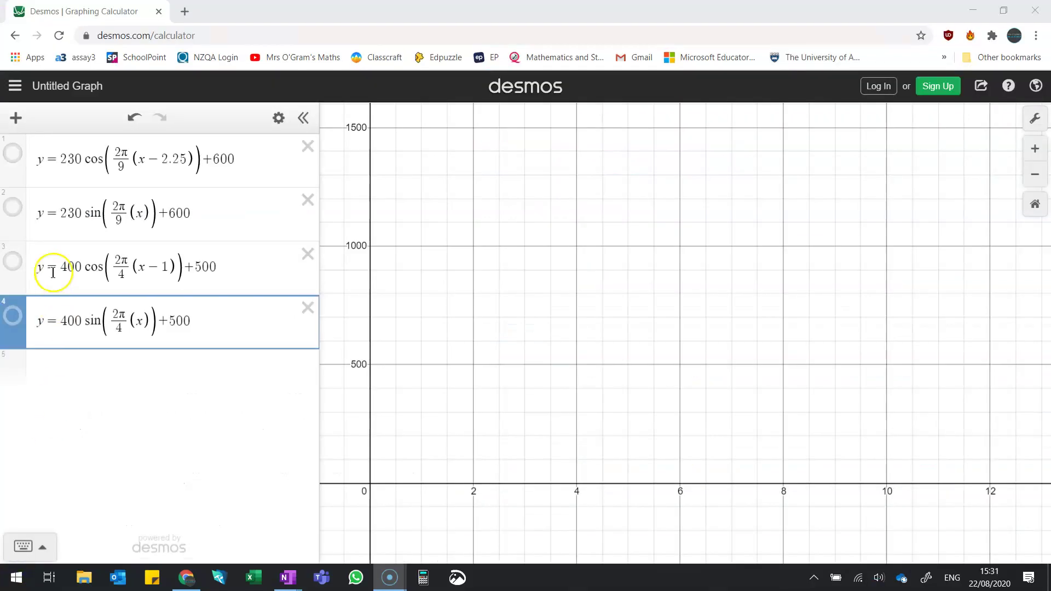
click(17, 263)
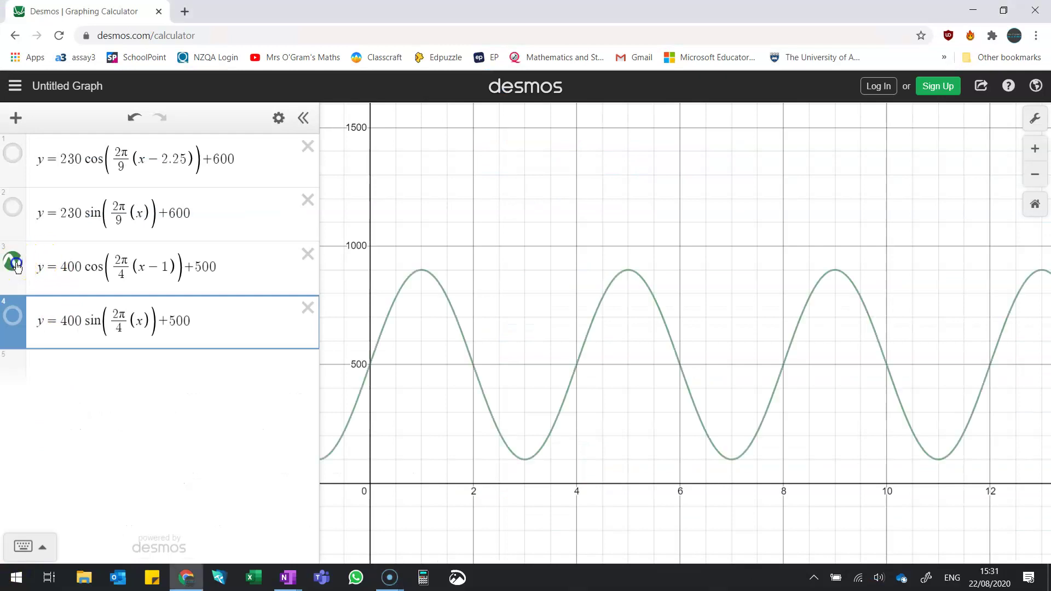
click(13, 316)
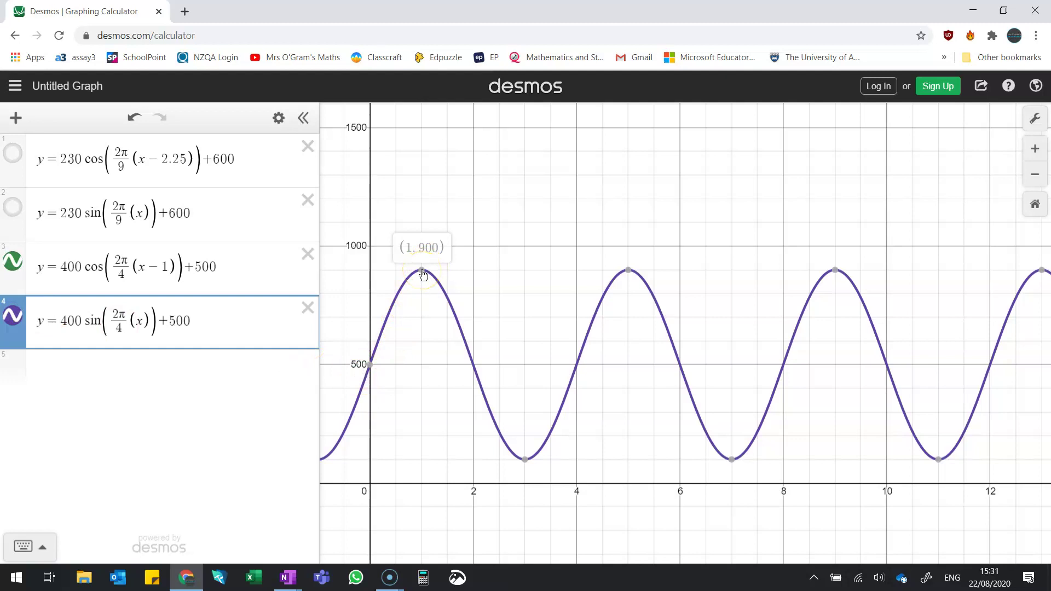
mouse_move(527, 467)
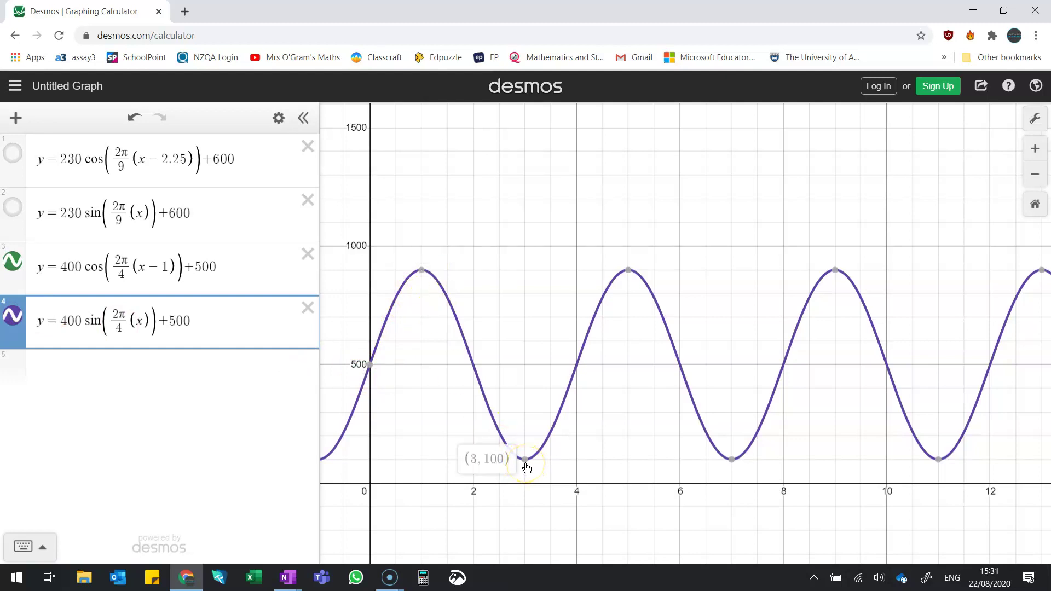
mouse_move(629, 276)
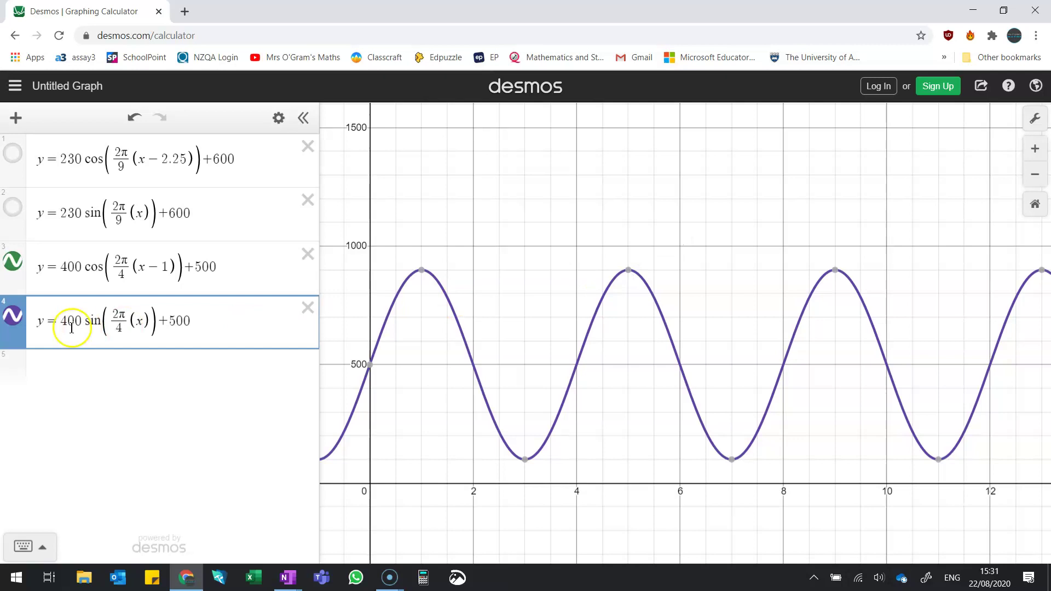
click(15, 317)
click(16, 162)
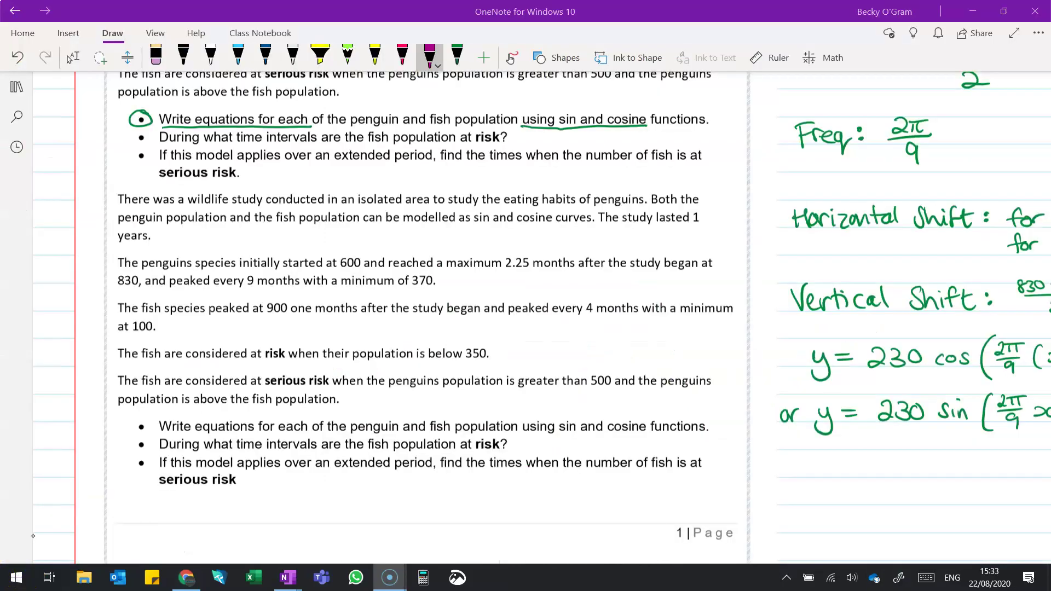
In purple, circle the second question and underline 'fish population at risk?', 'risk' and 'below 350.'
drag(142, 129, 140, 130)
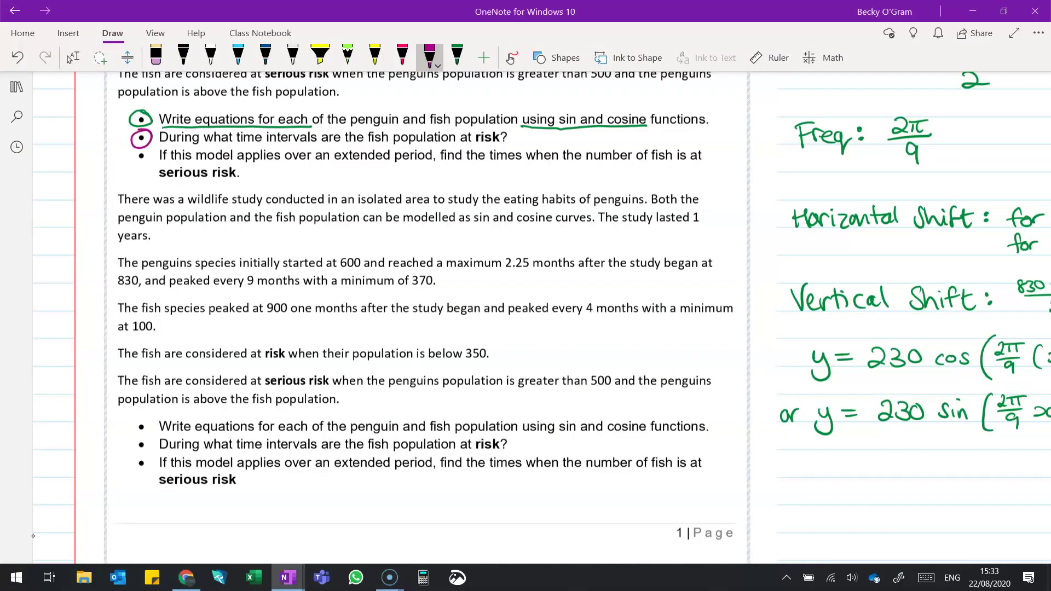
drag(366, 146, 511, 144)
click(73, 57)
scroll(427, 317, up, 3)
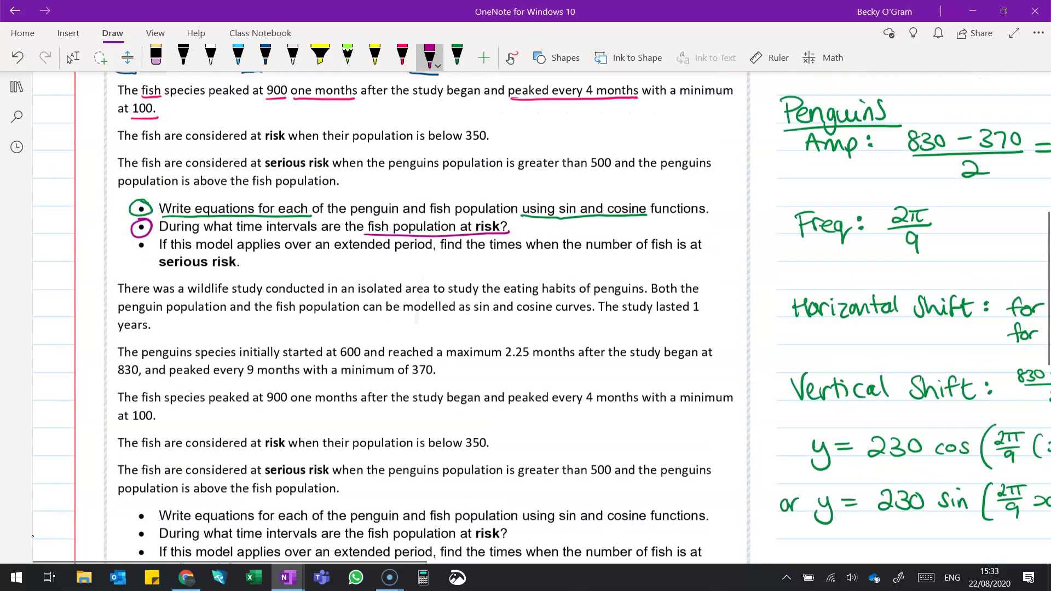
click(430, 55)
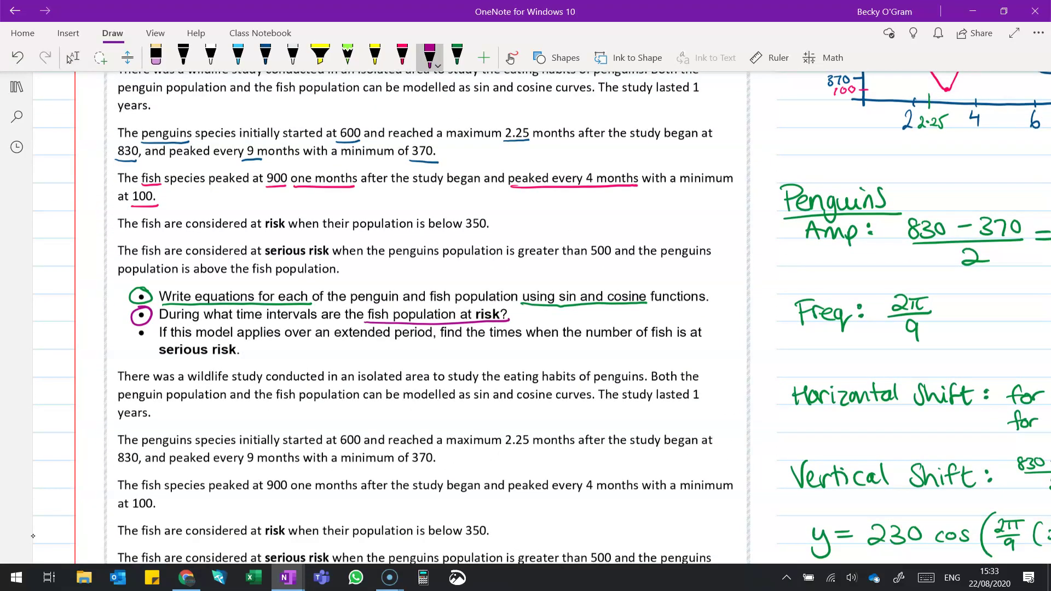
drag(266, 229, 298, 231)
drag(431, 230, 492, 232)
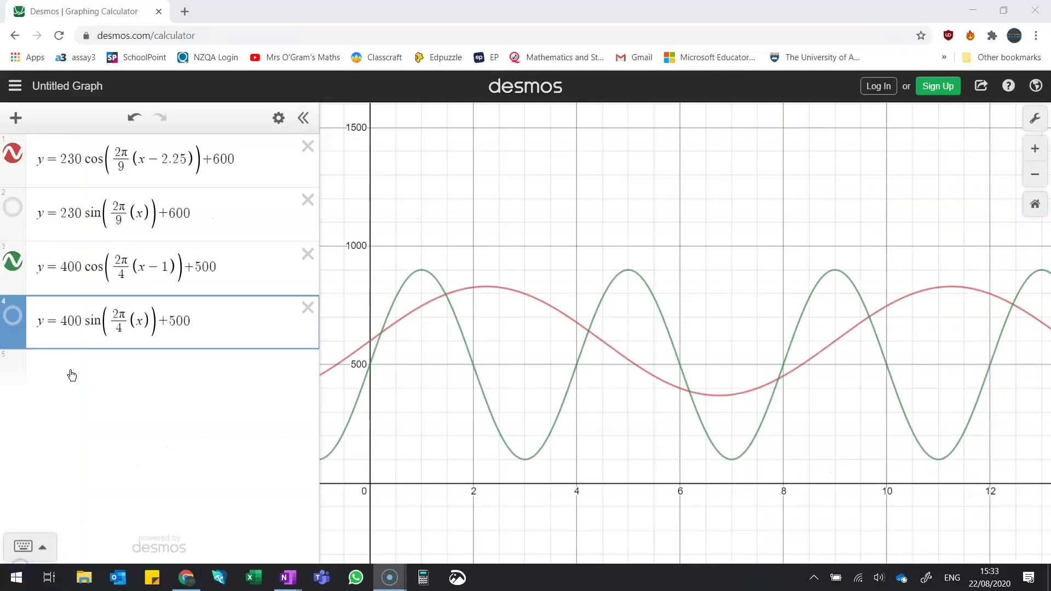
Add the line y = 350 as a new expression
click(72, 375)
text(y =)
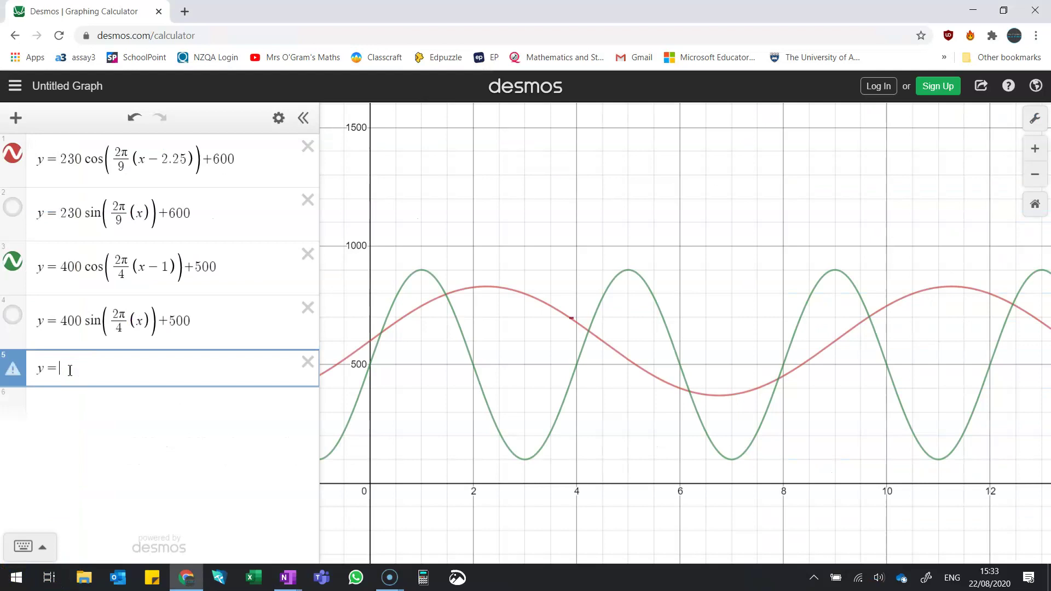
text( 350)
key(Return)
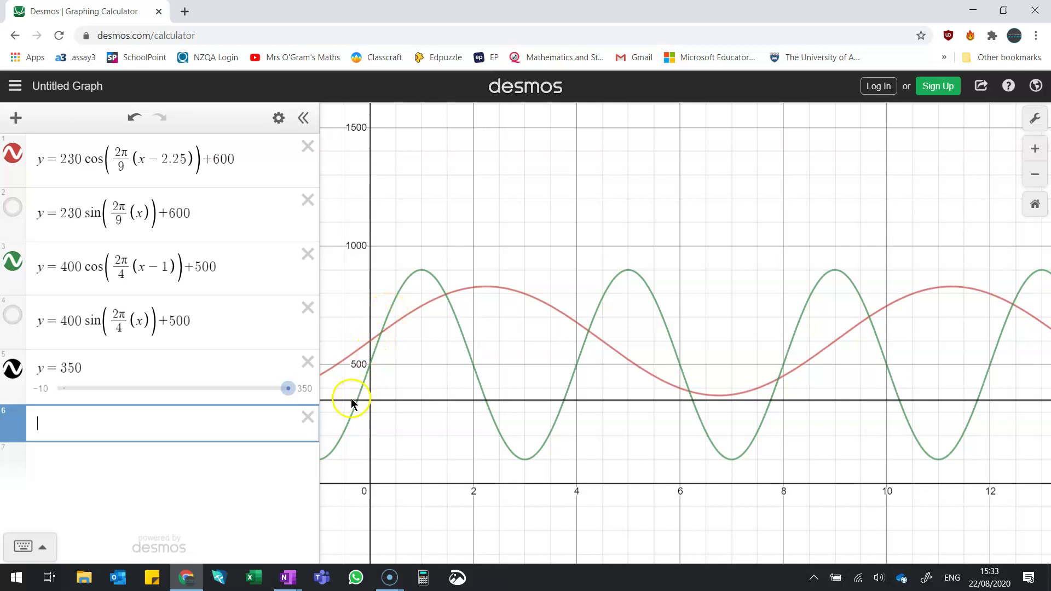
Mark the fish curve's crossings with y = 350 at x = 2.245, 3.755, 6.245 and 7.755
click(484, 400)
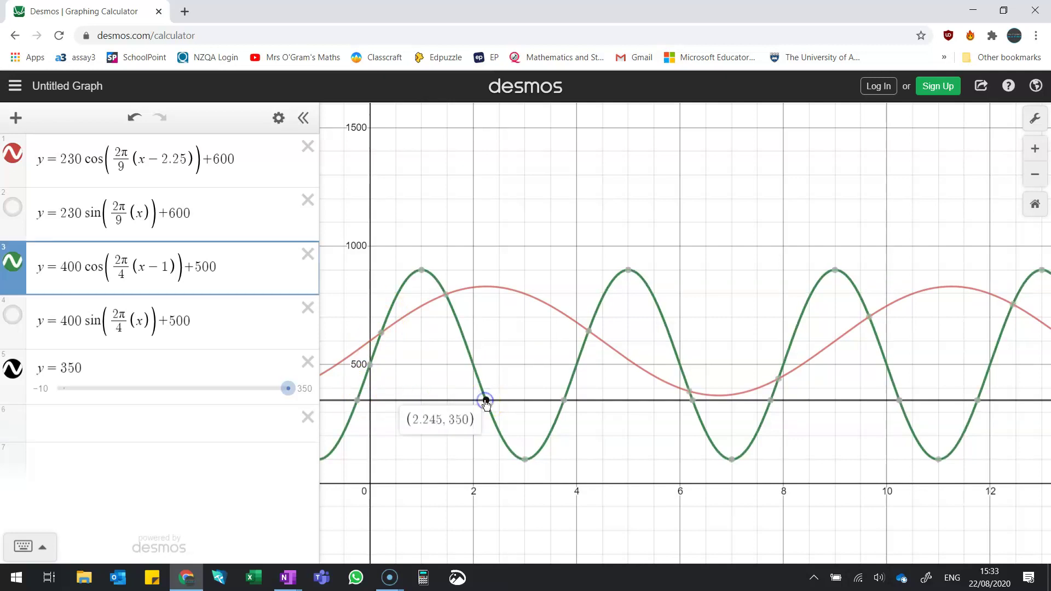
click(564, 400)
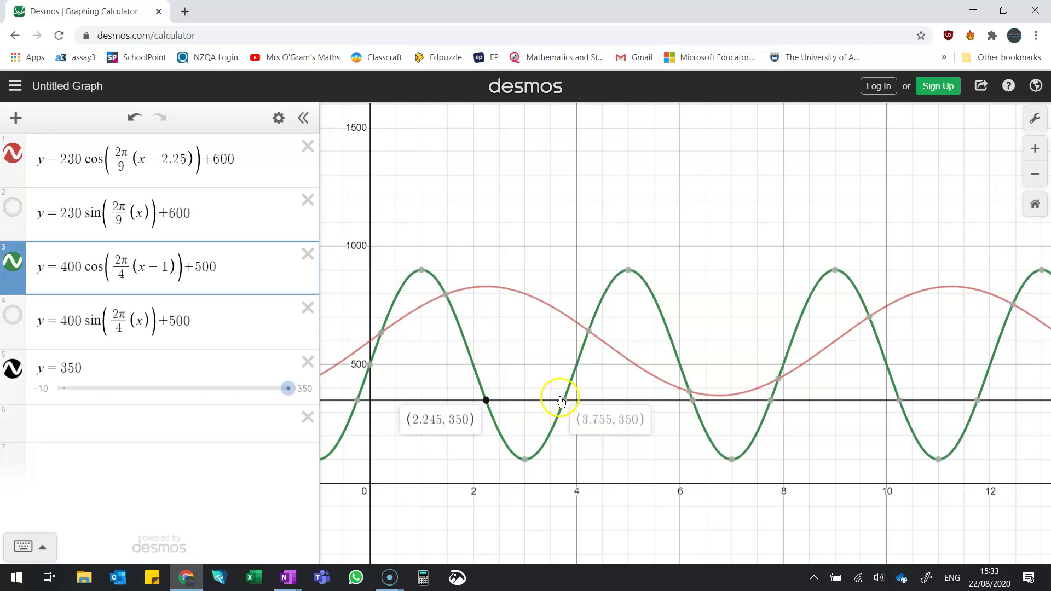
click(697, 413)
click(766, 403)
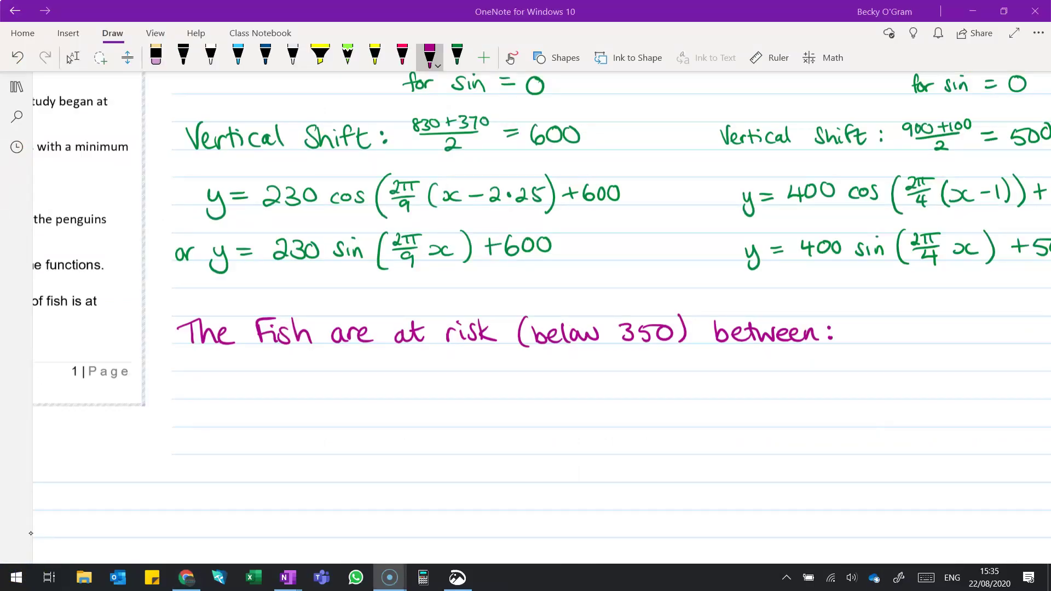
Check the penguin–fish curve crossings in Desmos, then return to the OneNote page
click(186, 578)
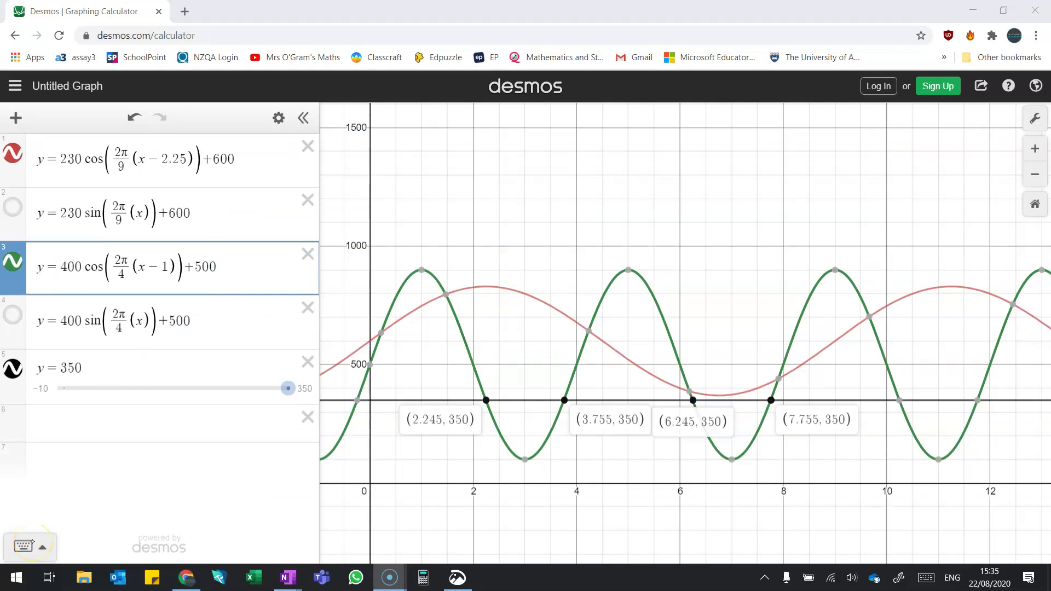
click(186, 575)
mouse_move(287, 577)
click(240, 537)
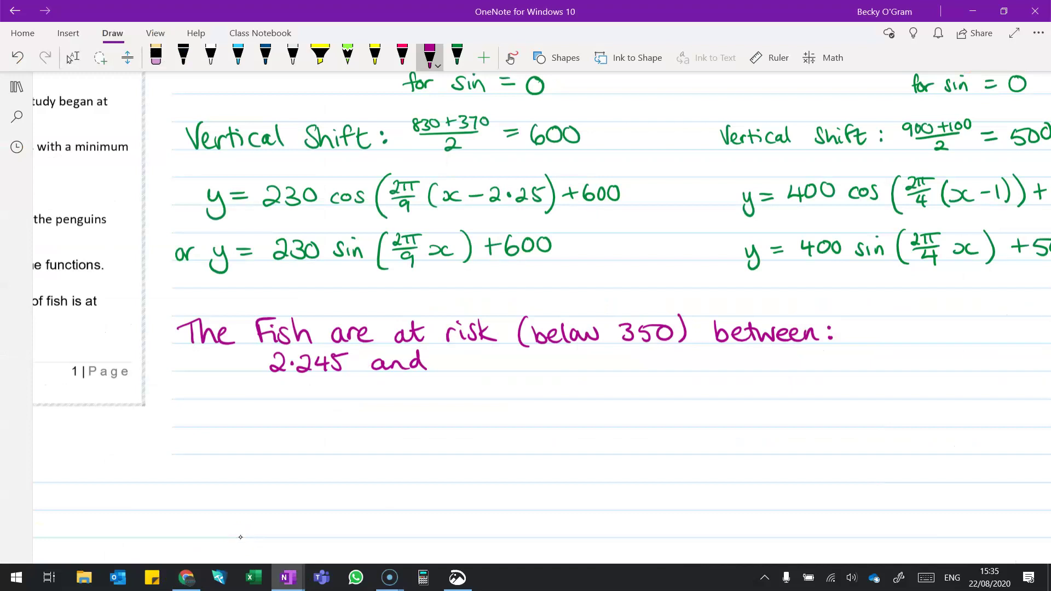
Handwrite the end of the first at-risk interval, 3.755 months, in magenta ink
mouse_move(449, 352)
mouse_down()
mouse_move(463, 362)
mouse_move(449, 372)
mouse_move(495, 370)
mouse_move(509, 352)
mouse_up()
mouse_move(512, 353)
mouse_down()
mouse_move(511, 371)
mouse_move(524, 351)
mouse_up()
mouse_move(540, 357)
mouse_down()
mouse_move(541, 371)
mouse_move(591, 351)
mouse_move(598, 369)
mouse_up()
drag(590, 359, 616, 369)
drag(624, 354, 616, 369)
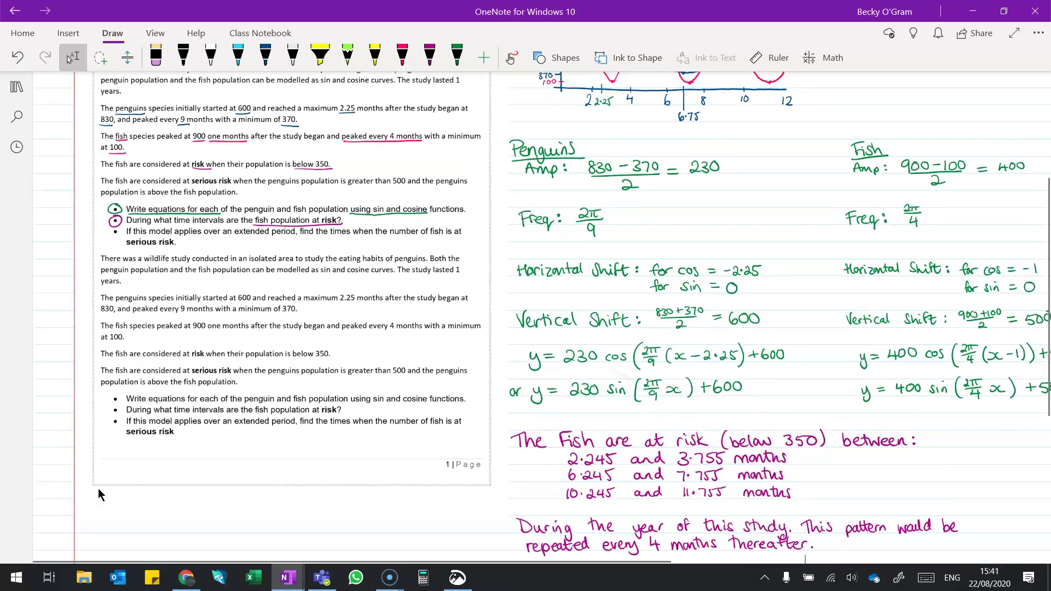
Underline 'serious risk', 'greater than 500' and 'above the fish population' in orange
scroll(98, 495, up, 3)
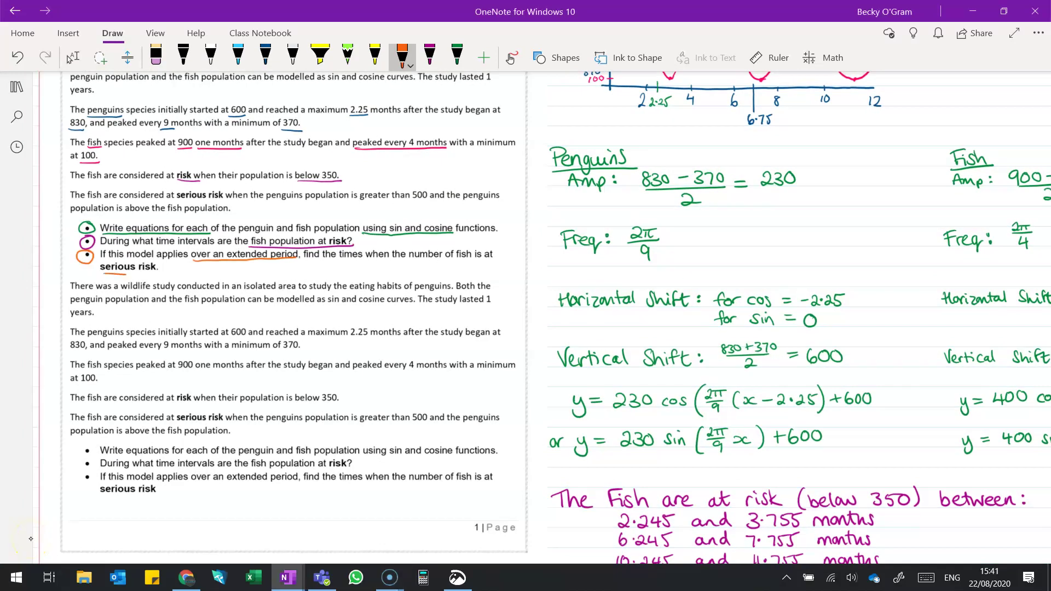
drag(100, 273, 157, 274)
drag(264, 204, 429, 201)
drag(70, 214, 230, 213)
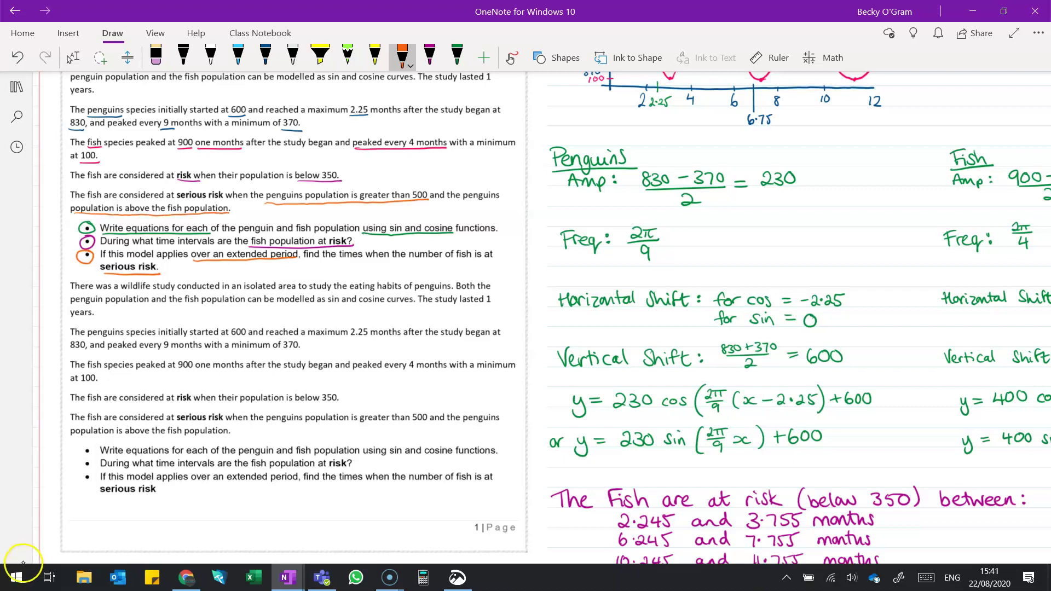
In Desmos, change the y = 350 line to y = 500
mouse_move(180, 576)
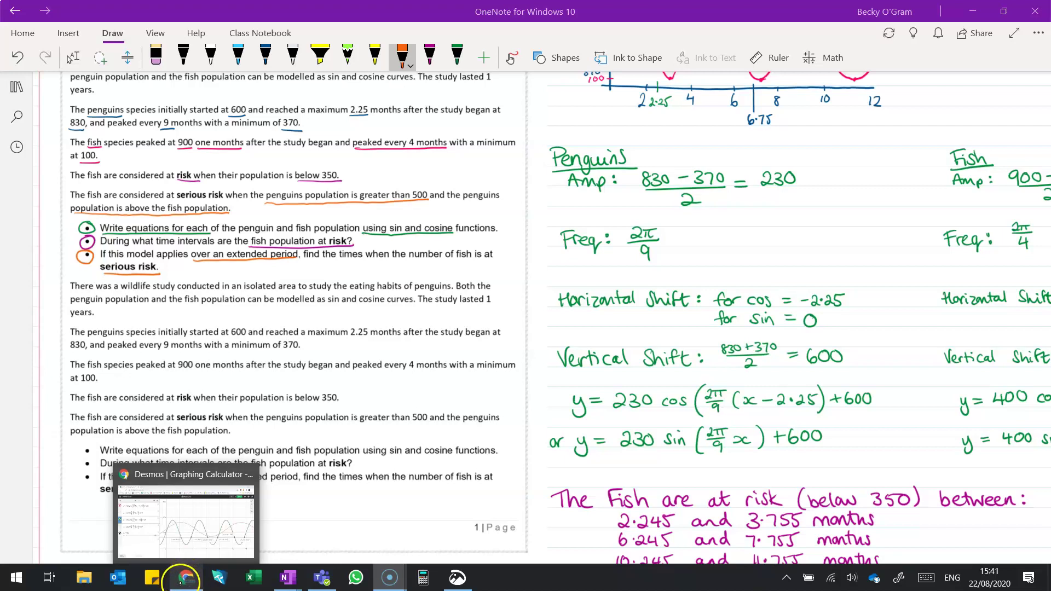
click(184, 578)
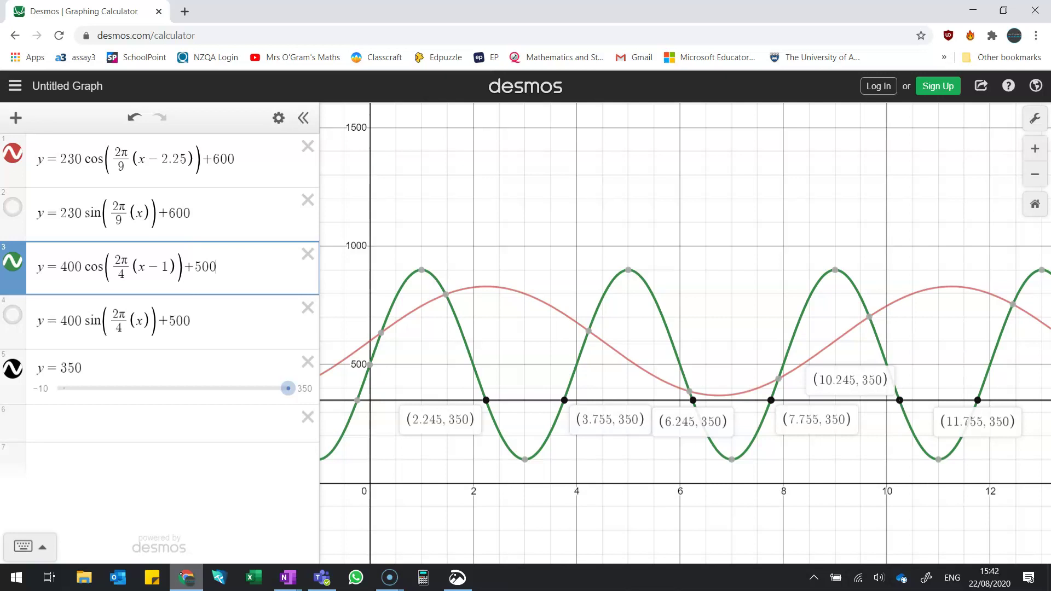
click(111, 361)
key(BackSpace)
key(BackSpace)
key(BackSpace)
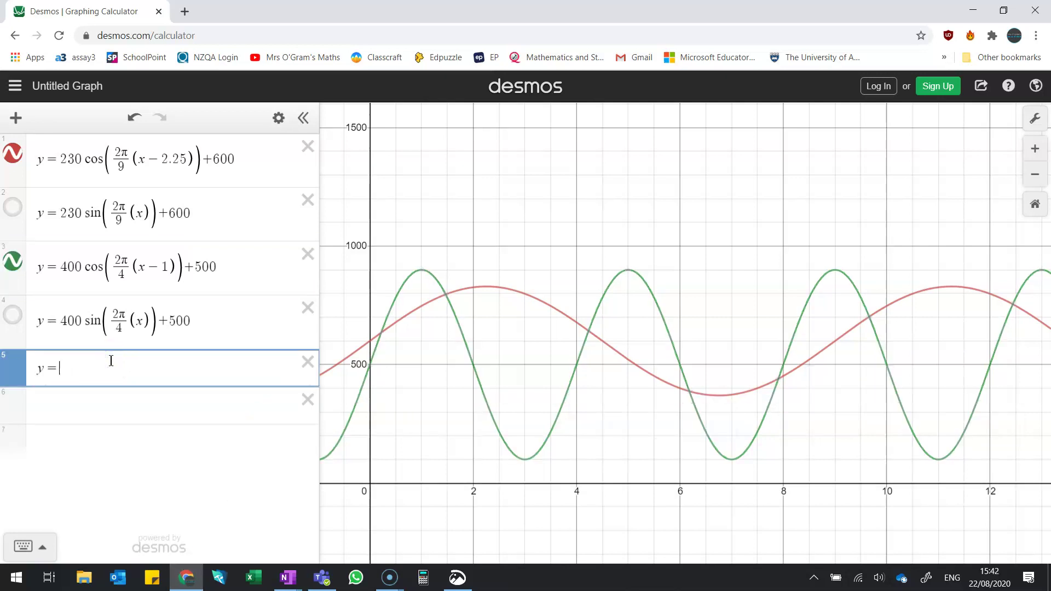
text(500)
key(Return)
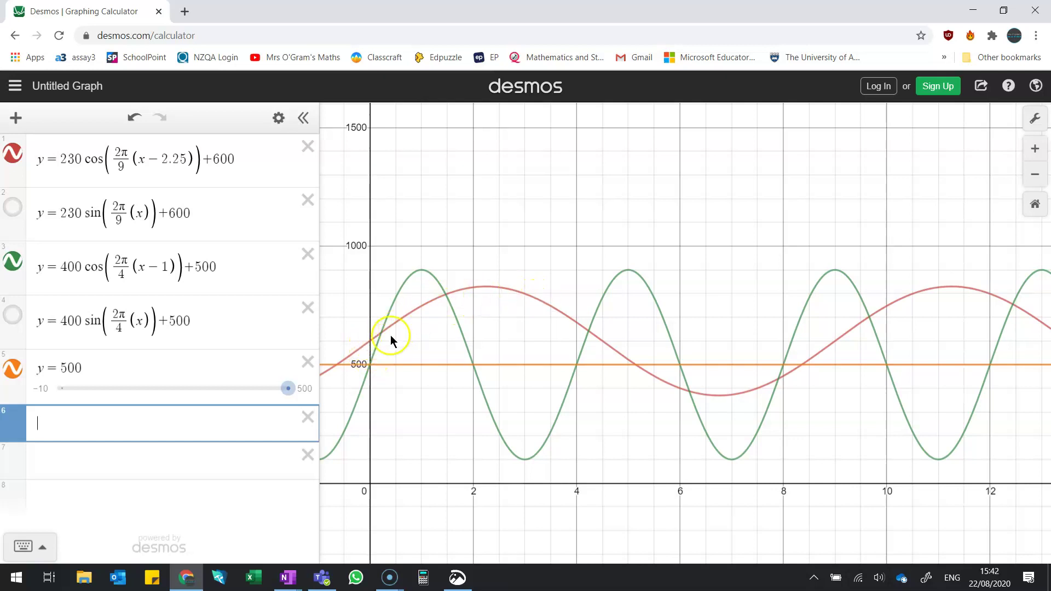
Pin the penguin–fish crossings at 0.219, 1.468, 4.232, 9.662 and 12.44 months
click(369, 342)
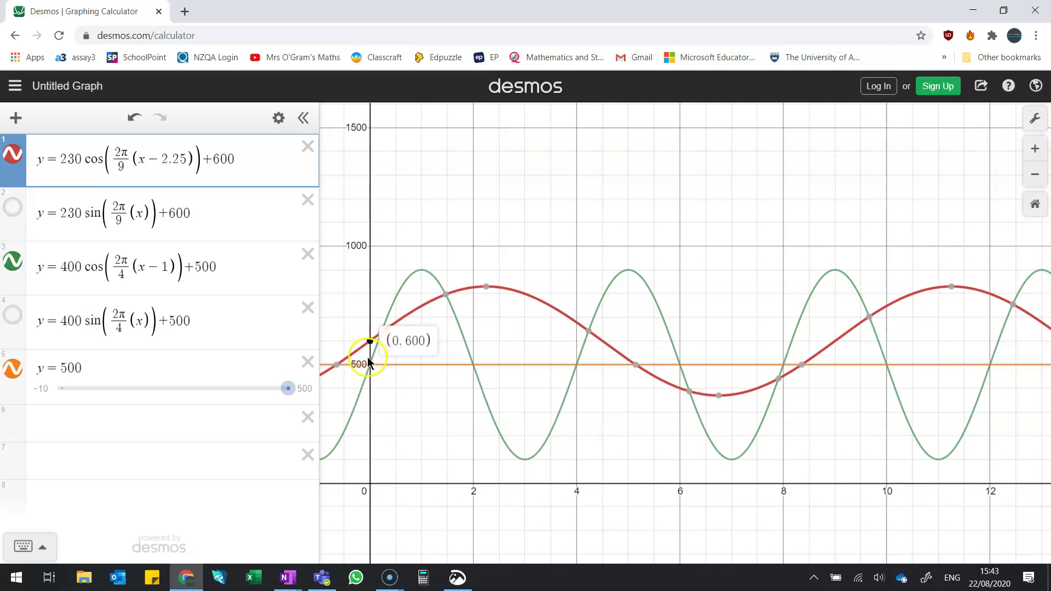
click(381, 333)
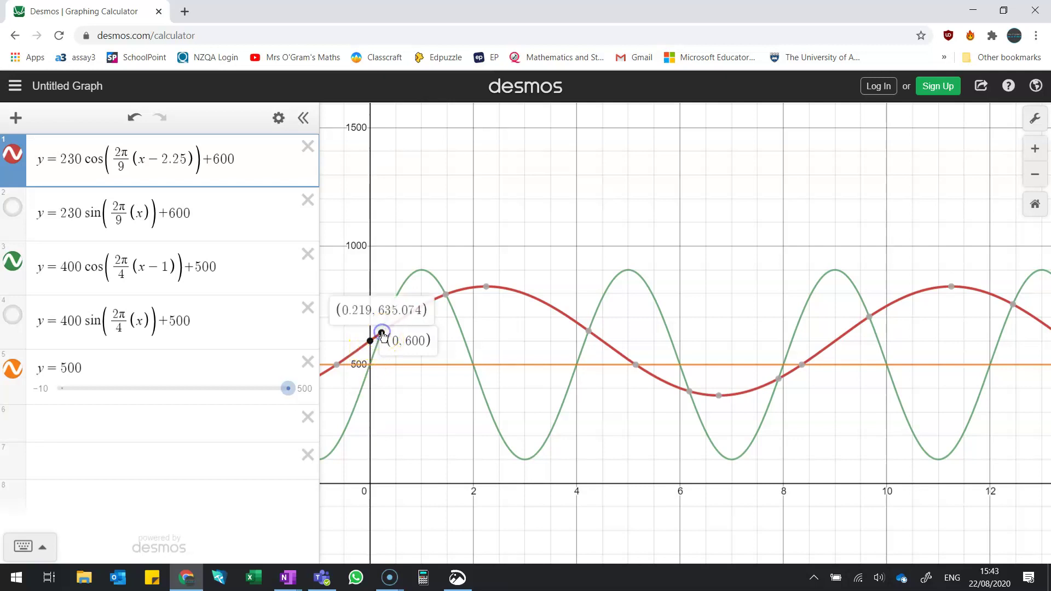
click(444, 296)
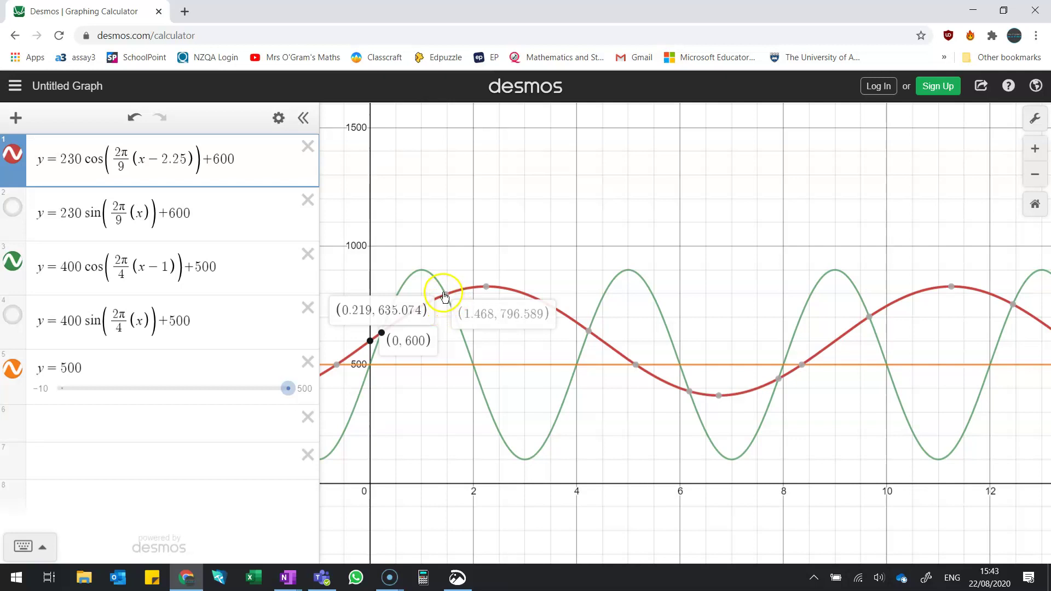
drag(448, 300, 588, 334)
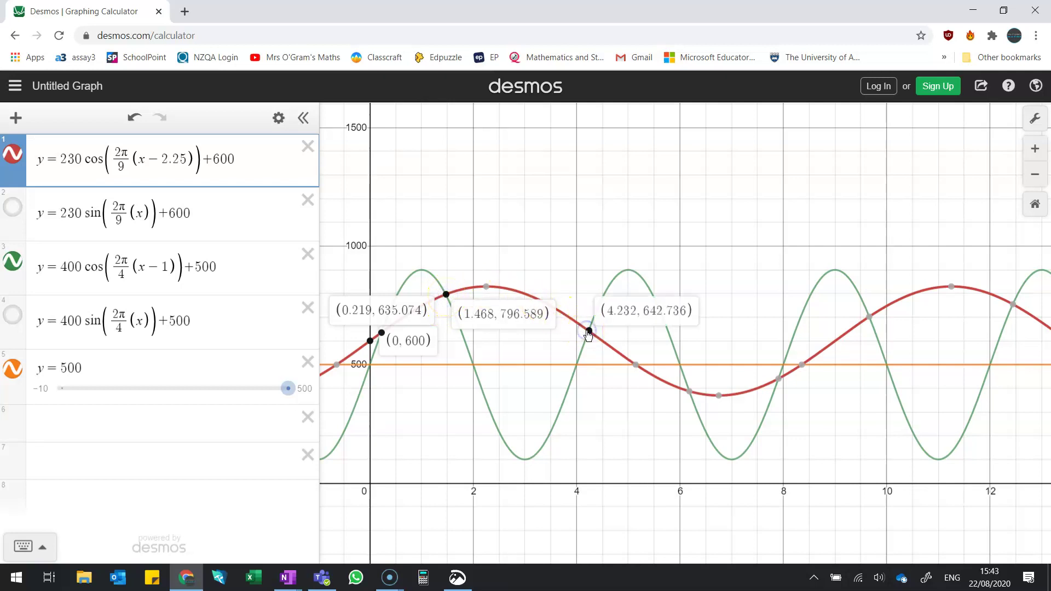
mouse_move(649, 359)
mouse_down()
mouse_move(684, 387)
mouse_move(757, 382)
mouse_move(808, 369)
mouse_move(873, 323)
mouse_up()
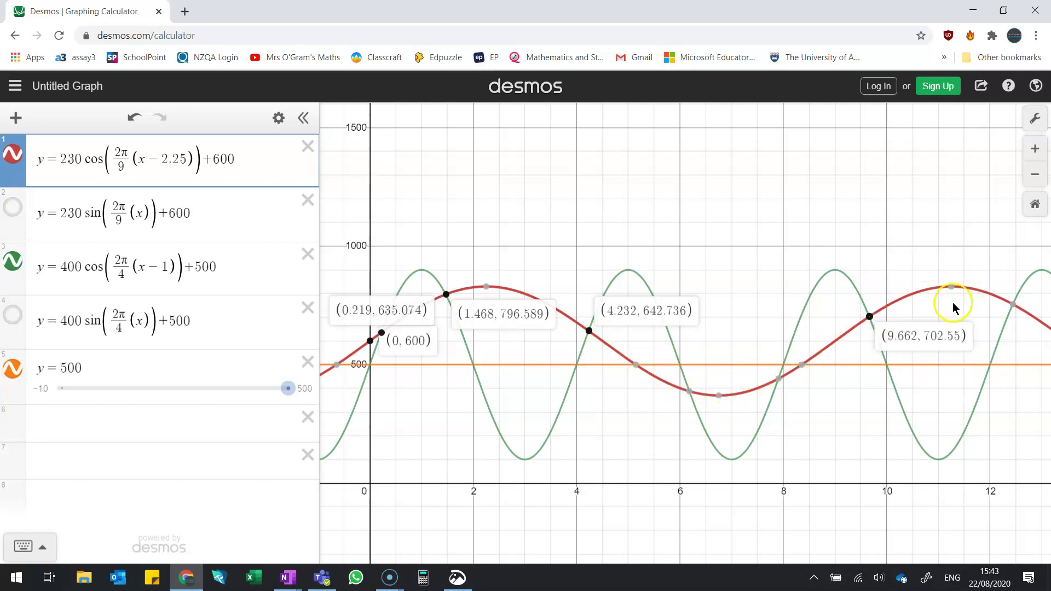
click(1014, 308)
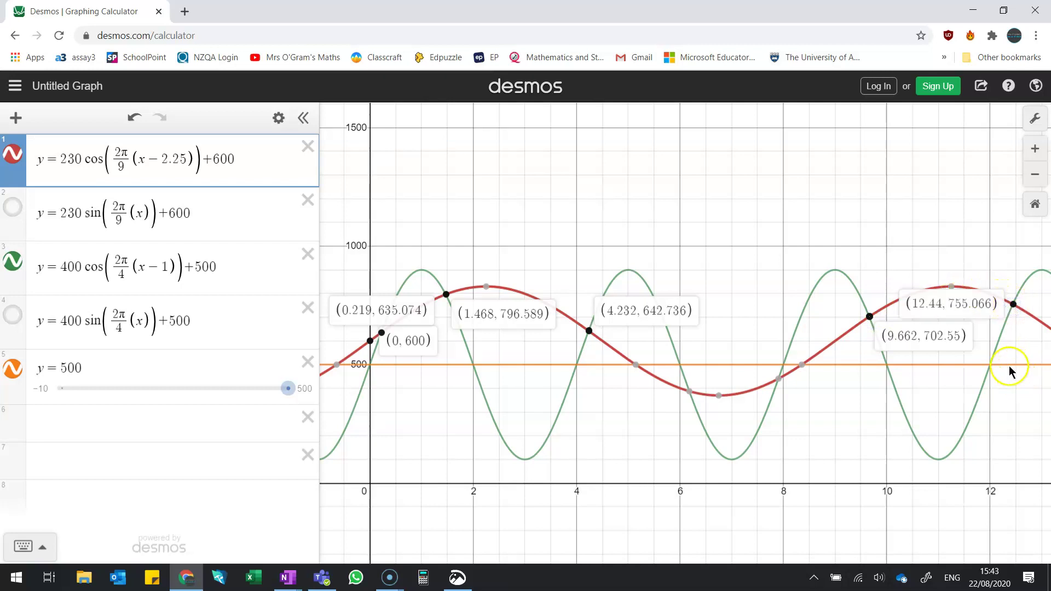
click(12, 578)
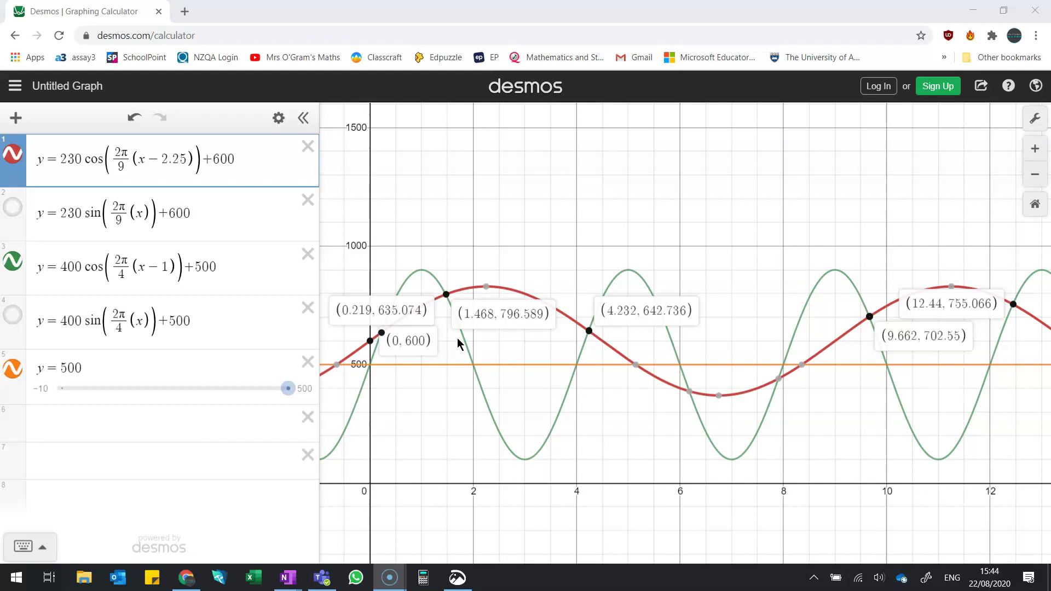
Stretch the Desmos x-axis to about 36 months and mark the 0.219-month crossing
drag(704, 483, 457, 500)
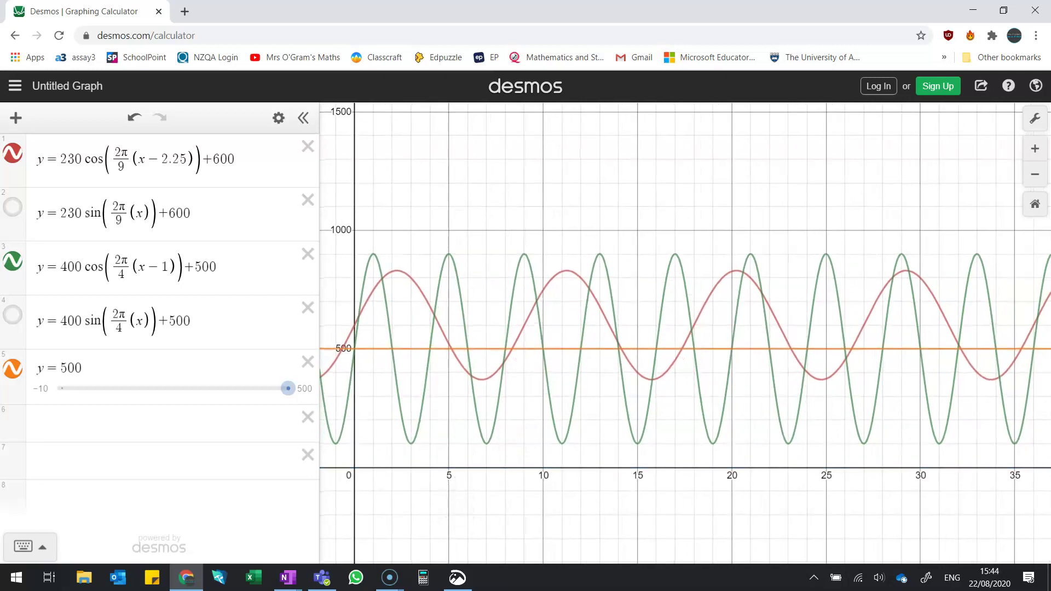
drag(462, 322, 461, 558)
drag(352, 372, 361, 370)
click(356, 374)
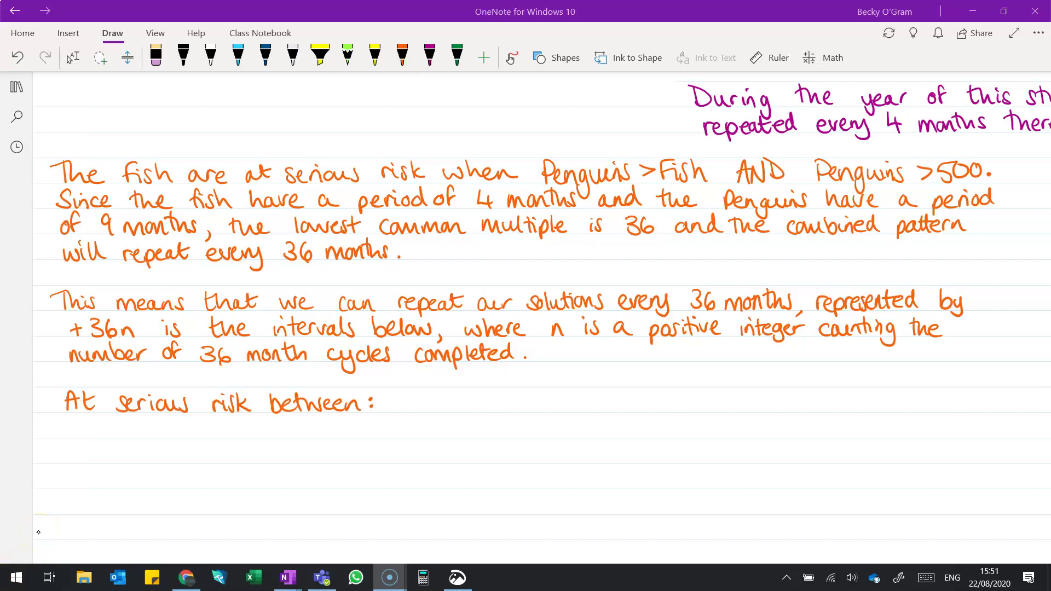
Scroll down the serious-risk interval notes, then switch to the Desmos graph
scroll(38, 532, down, 4)
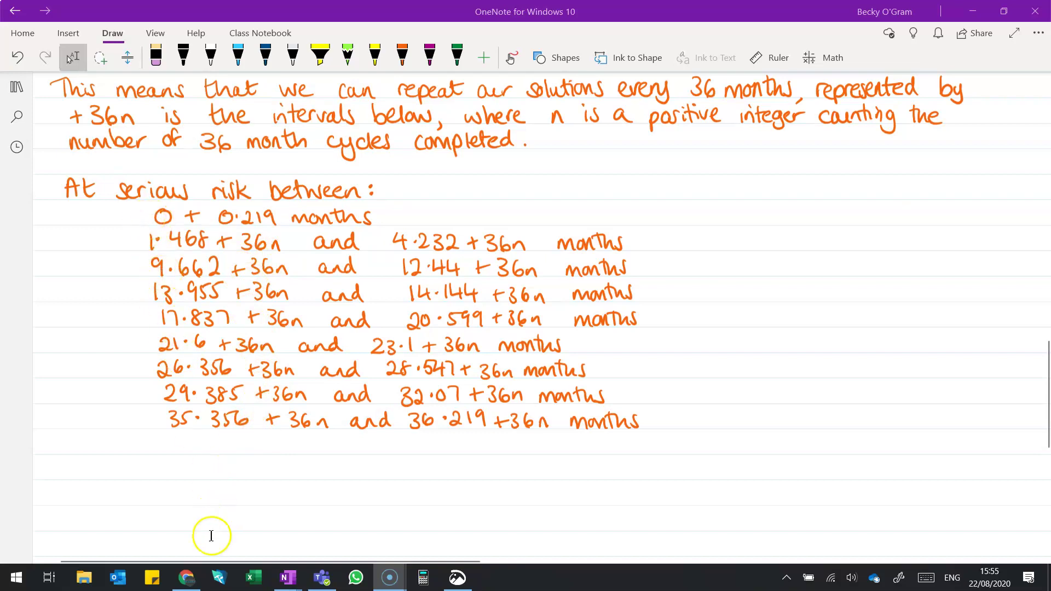
click(186, 578)
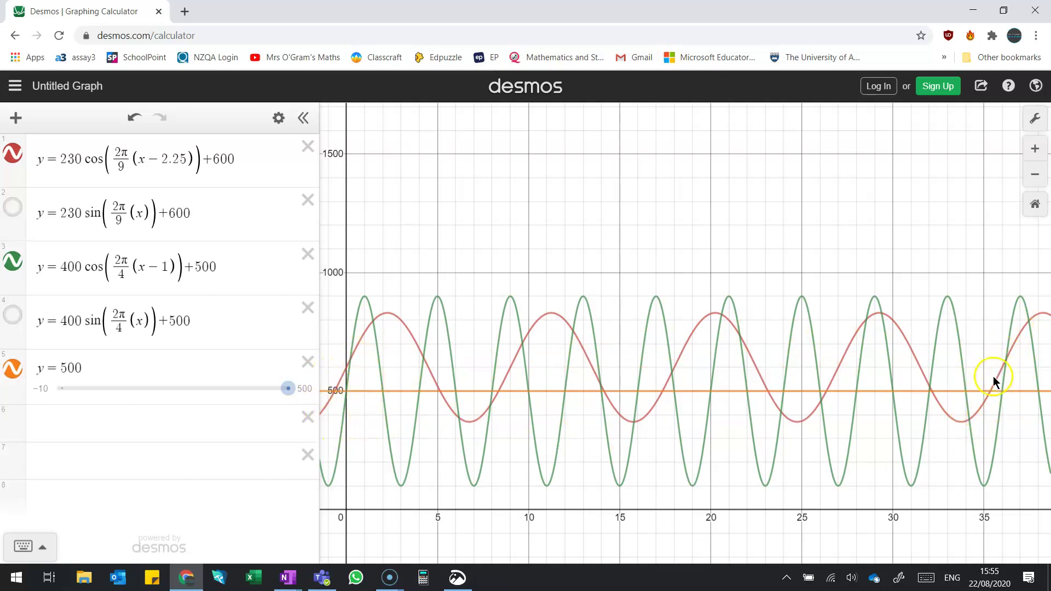
Switch back to the OneNote notebook window from the taskbar
click(286, 579)
click(341, 540)
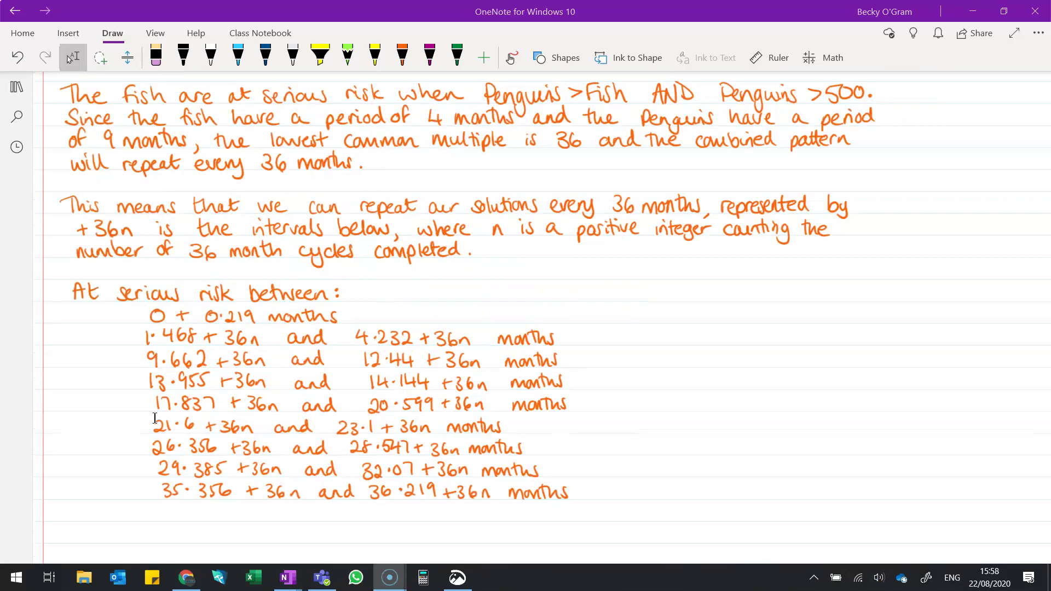
Scroll below the serious-risk intervals to make room for the Assumptions section
scroll(591, 419, down, 5)
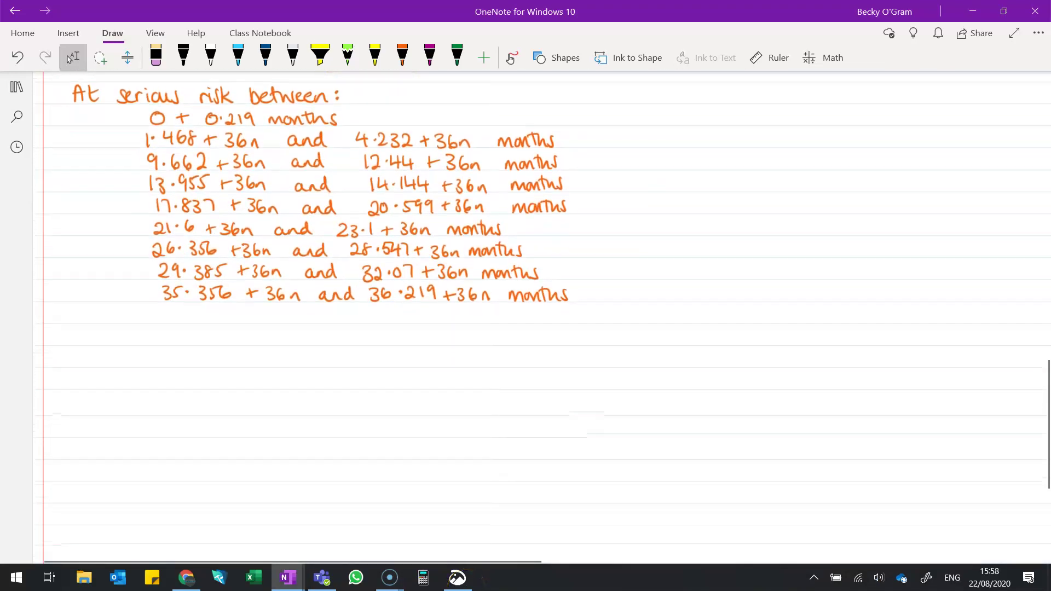
scroll(591, 419, down, 2)
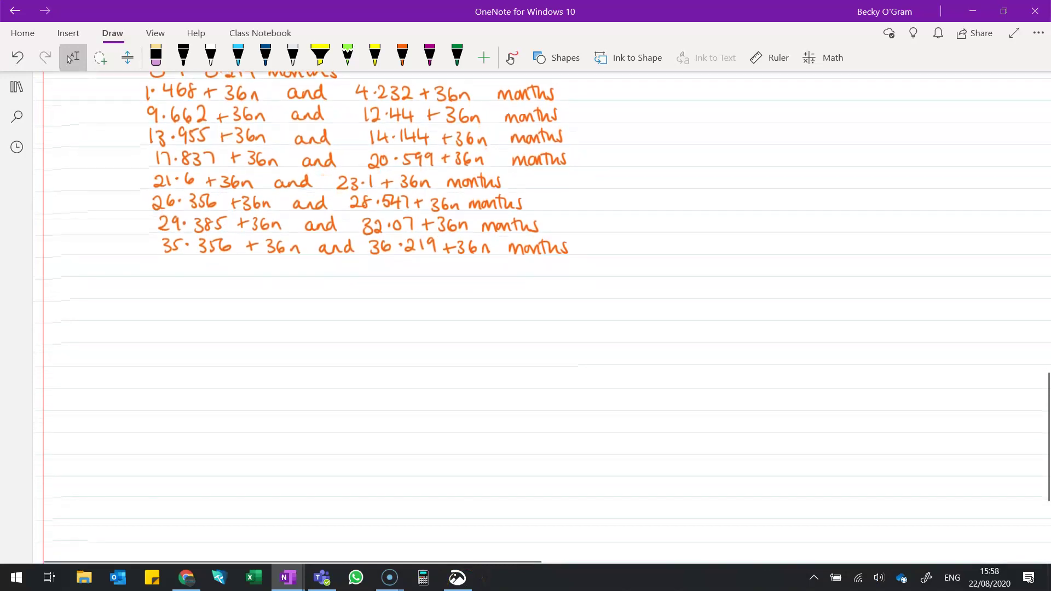